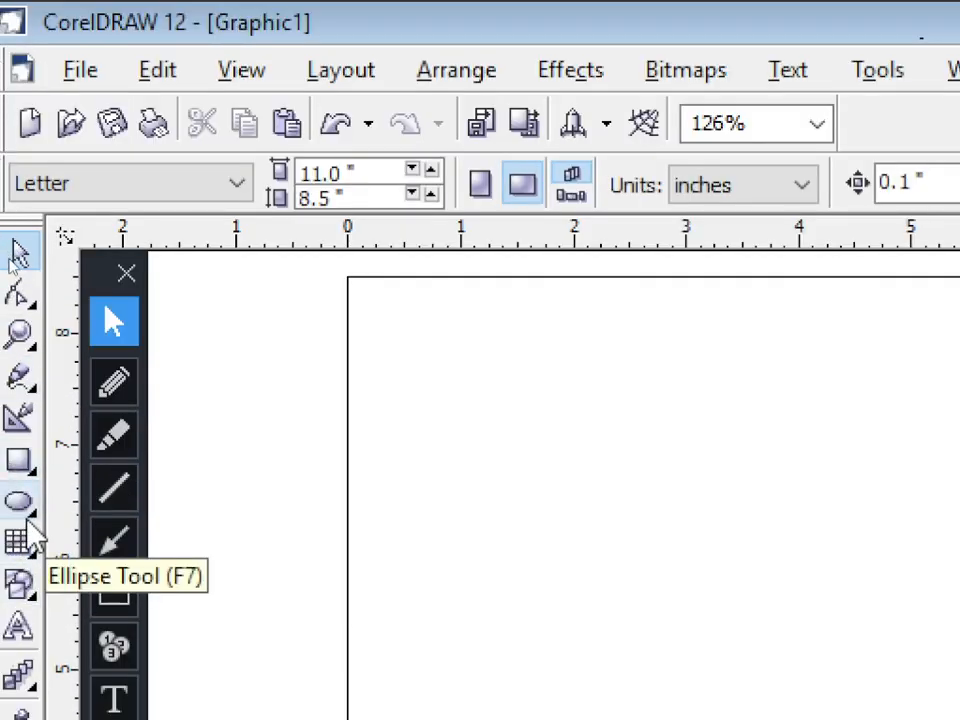
# Step: Draw a circle about 5.5 inches across on Page 3, centred at about 4.25, 4.75 inches
pyautogui.click(20, 503)
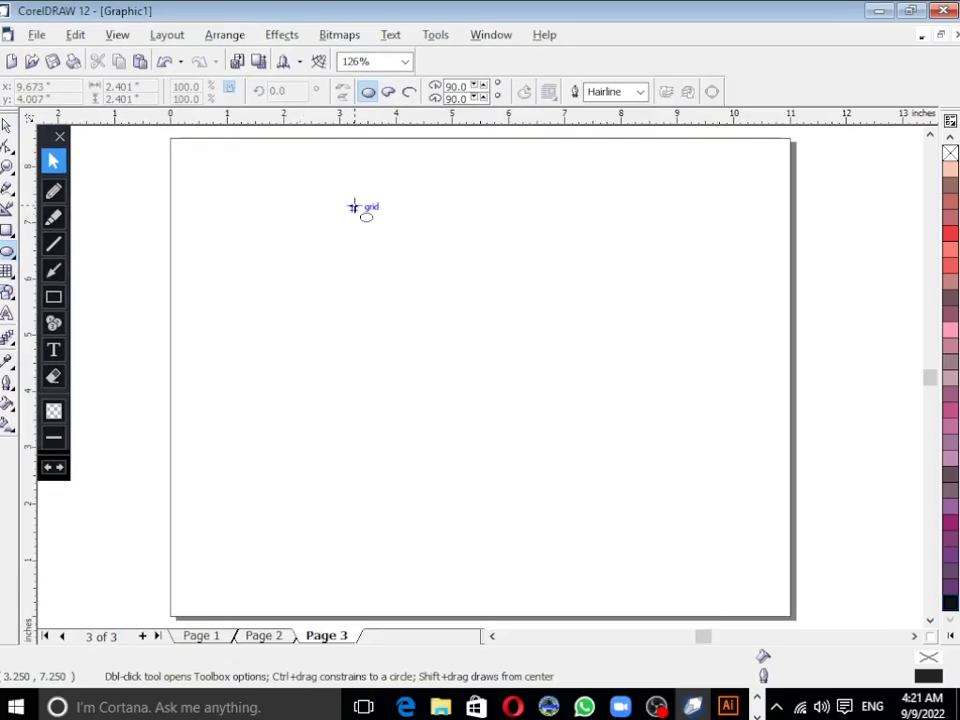
pyautogui.moveTo(255, 194); pyautogui.dragTo(569, 509)
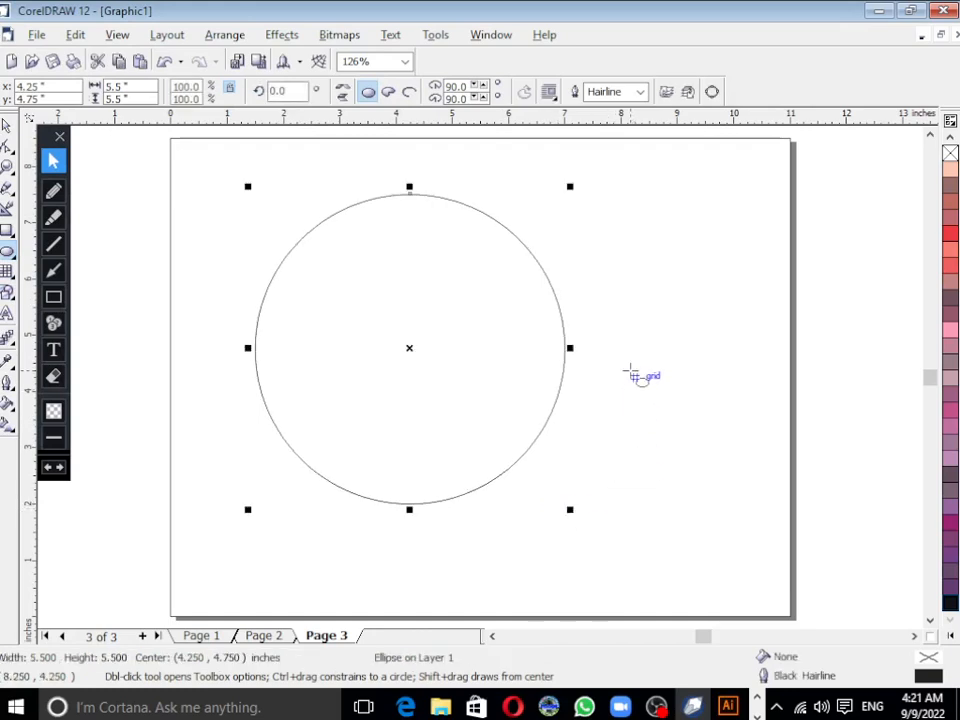
pyautogui.moveTo(632, 374); pyautogui.dragTo(797, 523)
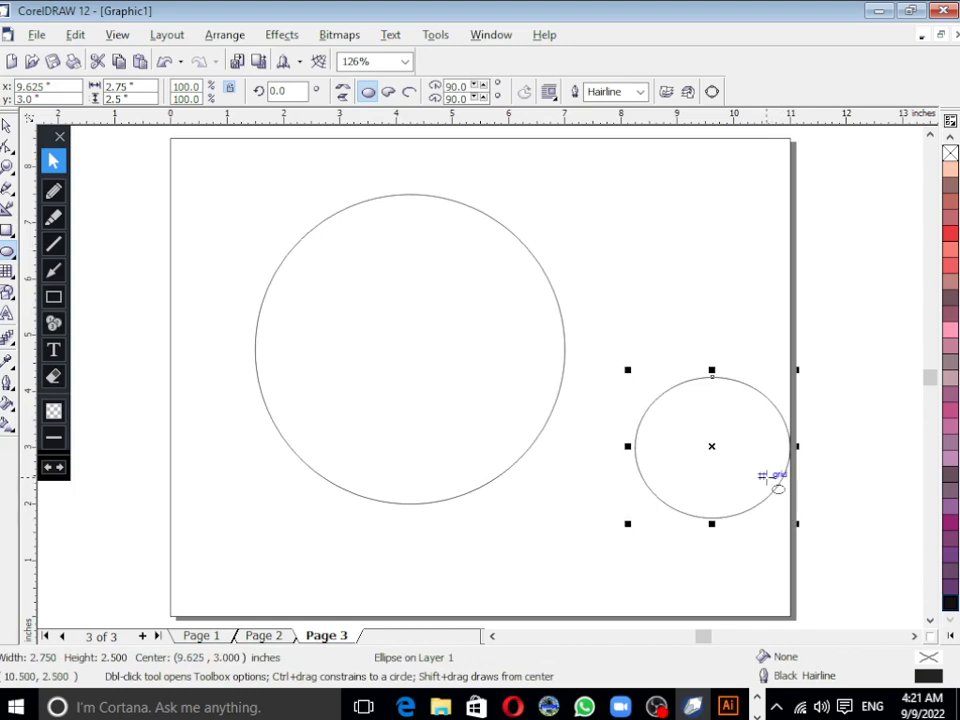
pyautogui.press('Delete')
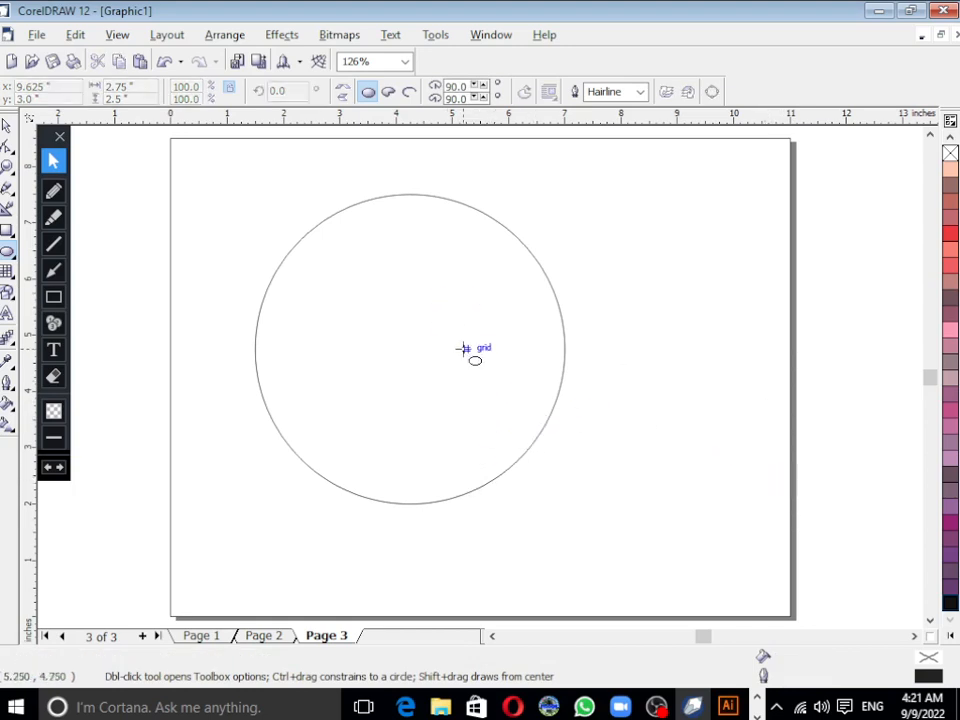
pyautogui.click(7, 126)
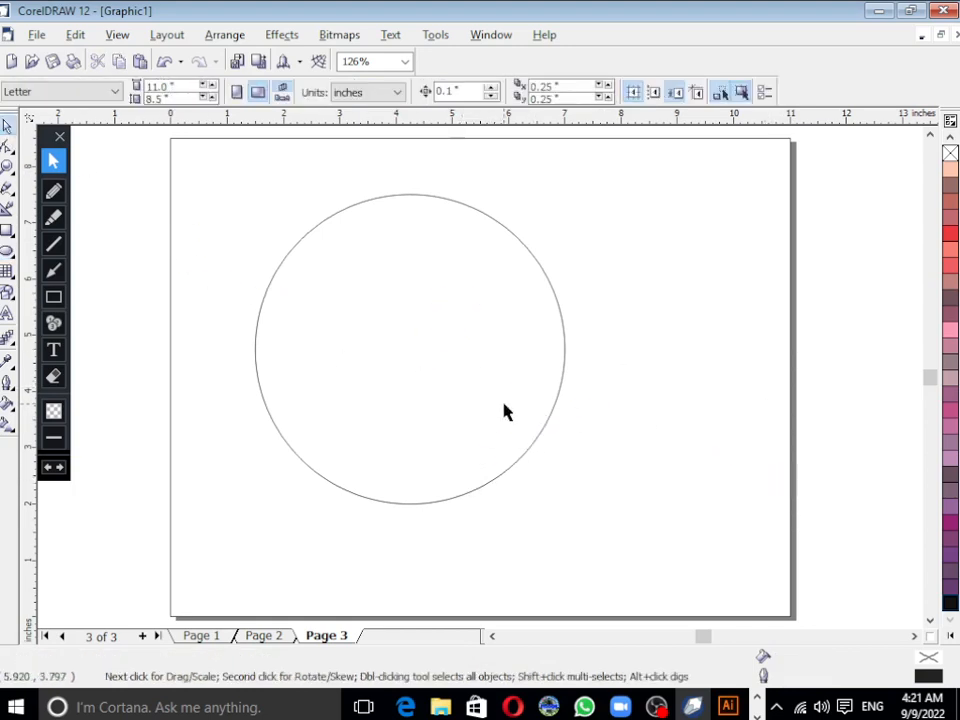
pyautogui.click(505, 406)
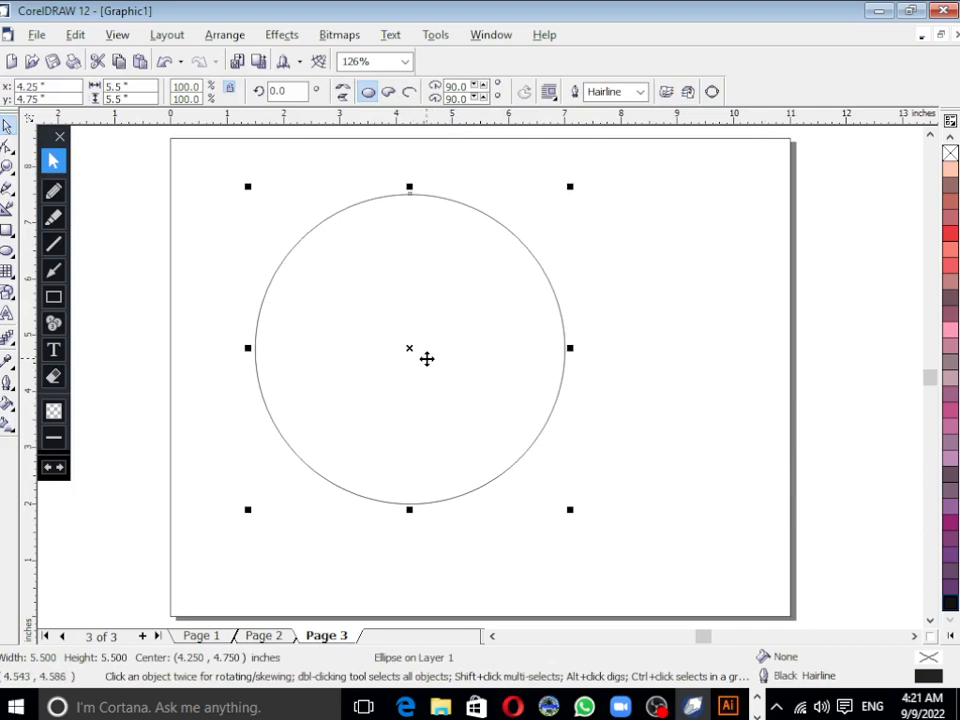
pyautogui.click(7, 252)
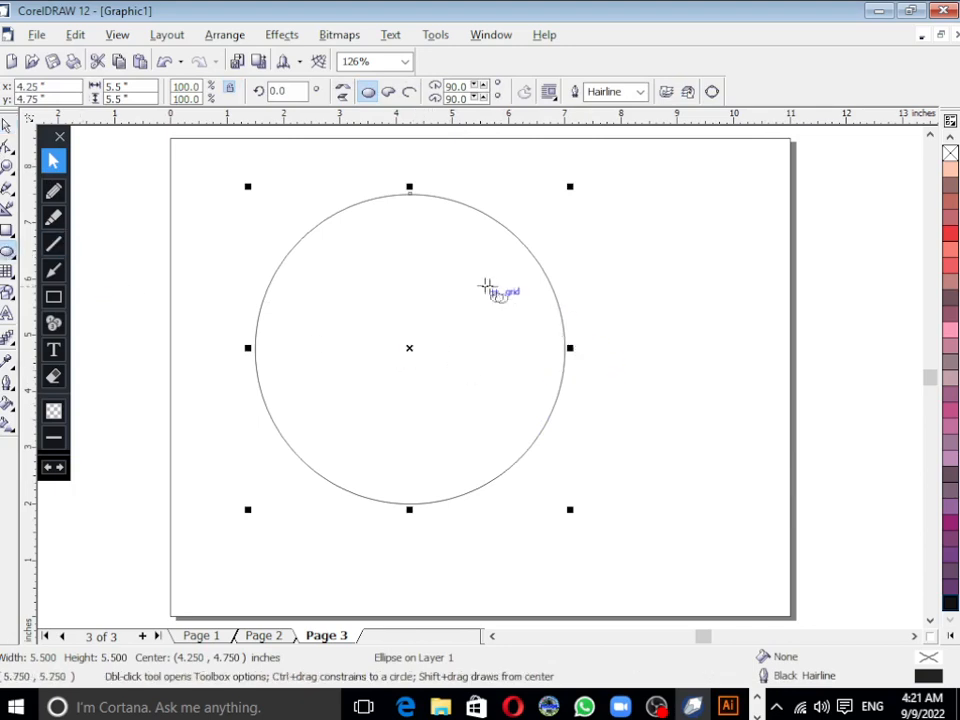
pyautogui.moveTo(481, 279); pyautogui.dragTo(774, 538)
pyautogui.press('Delete')
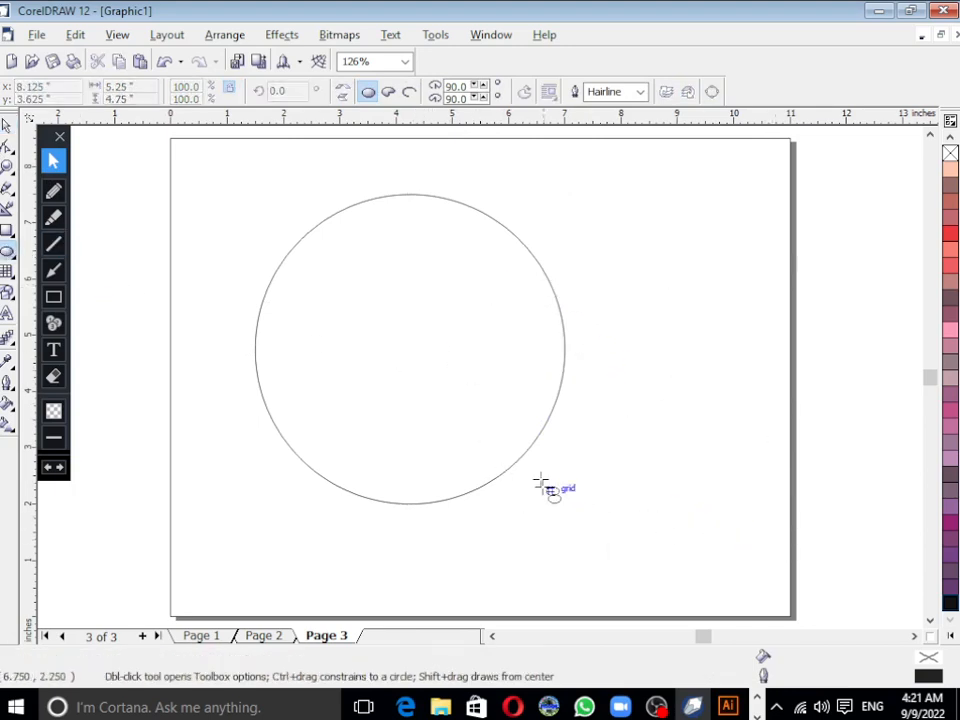
# Step: Duplicate the large circle to its right so the copy overlaps it, centred at about 8.5, 4.5 inches
pyautogui.click(440, 365)
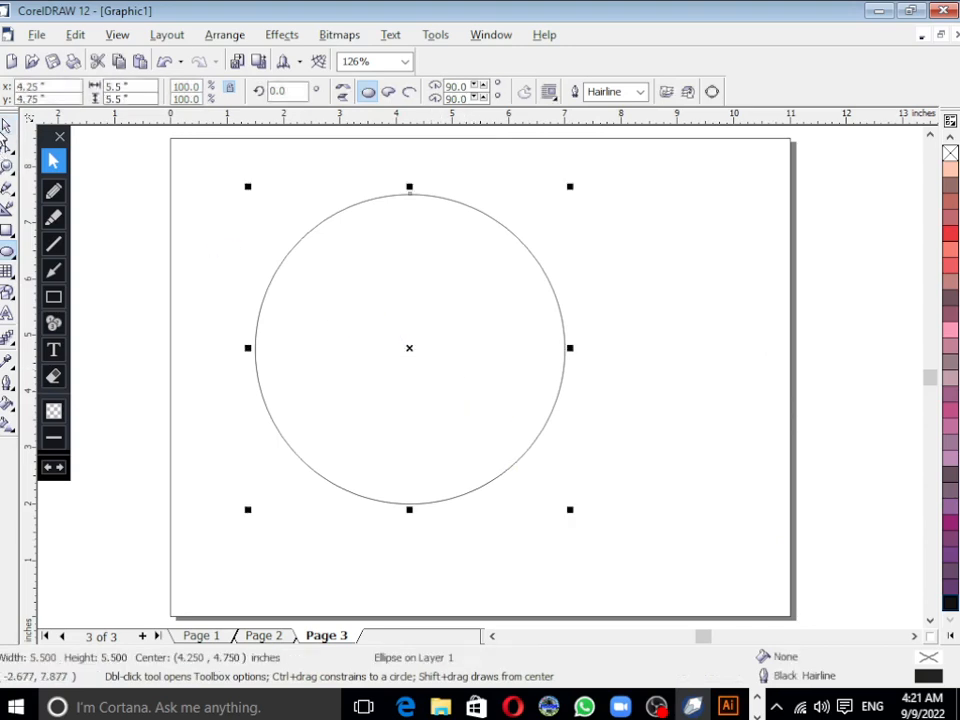
pyautogui.press('space')
pyautogui.moveTo(410, 345); pyautogui.dragTo(655, 364)
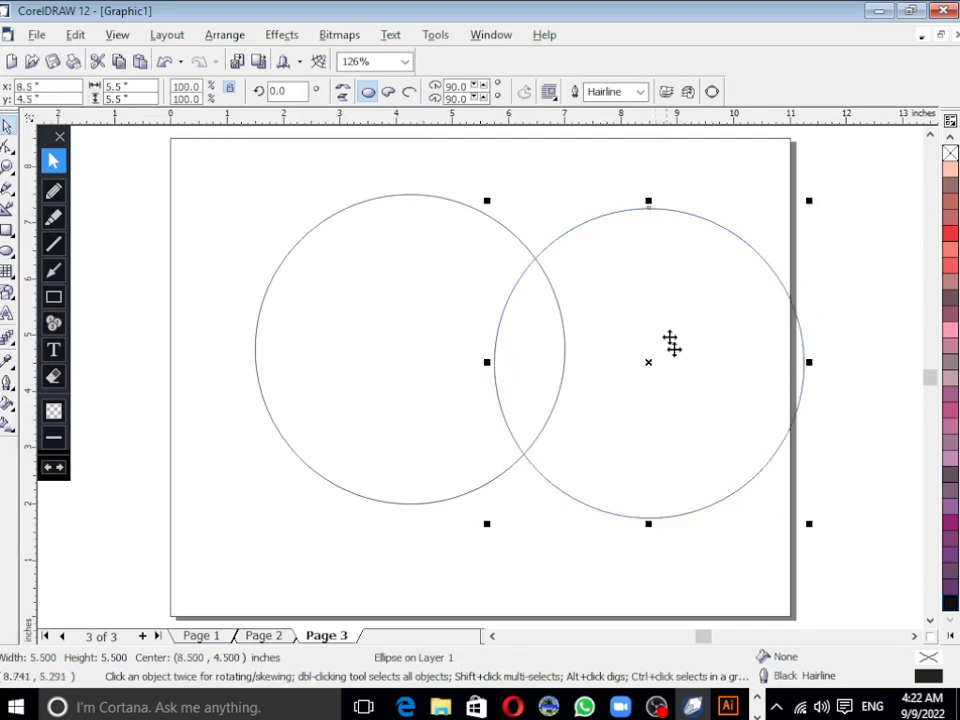
# Step: Trim the original circle with the overlapping copy to cut the apple's bite
pyautogui.click(450, 319)
pyautogui.click(628, 350)
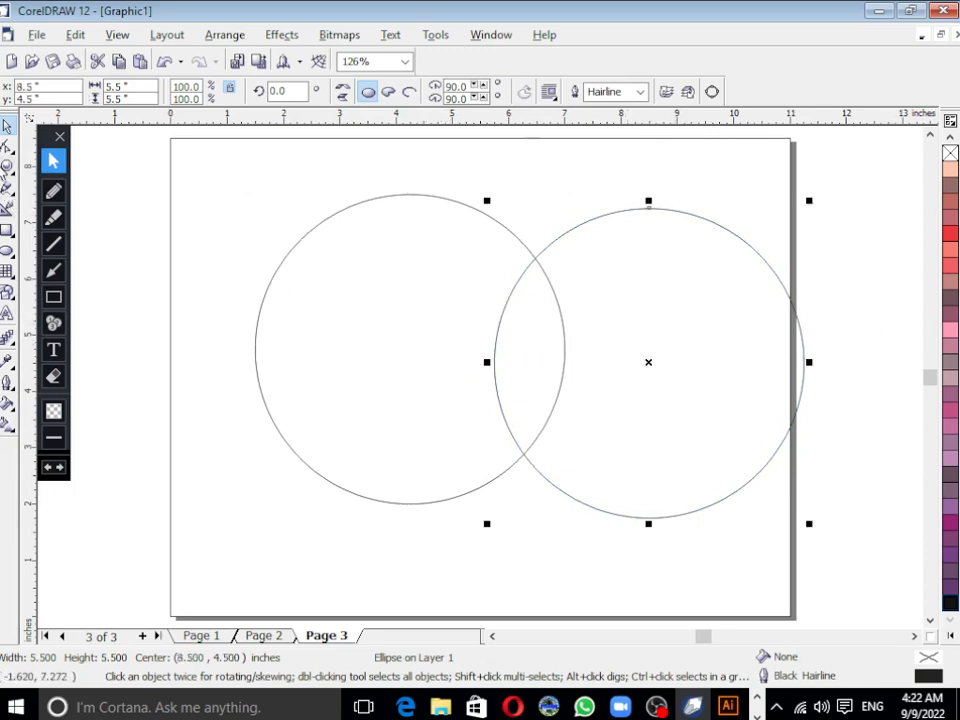
pyautogui.keyDown('shift'); pyautogui.click(369, 279); pyautogui.keyUp('shift')
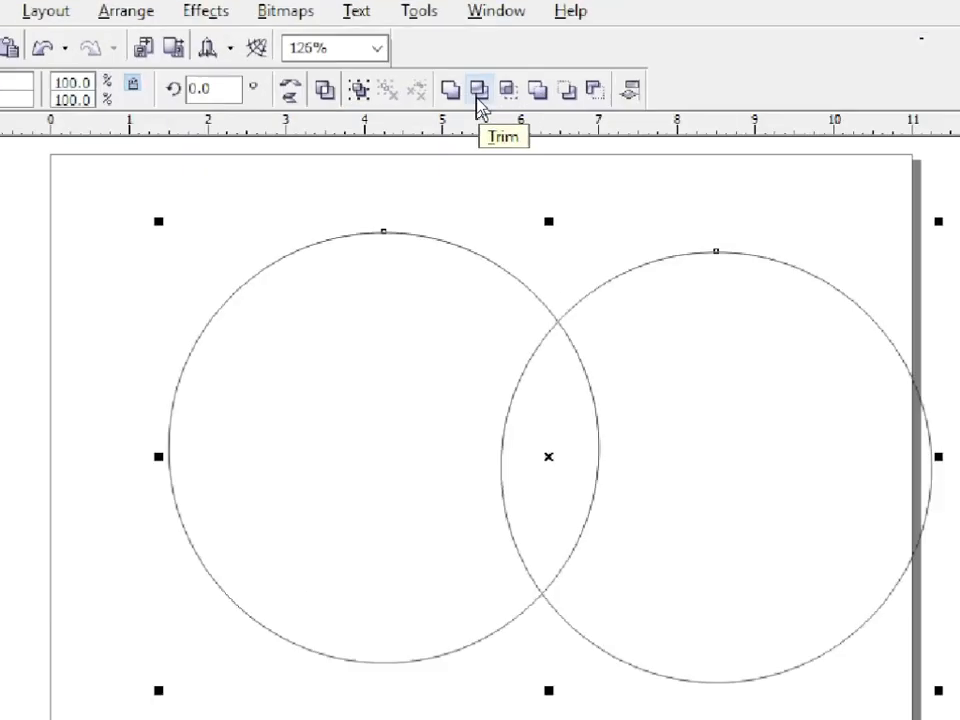
pyautogui.click(478, 92)
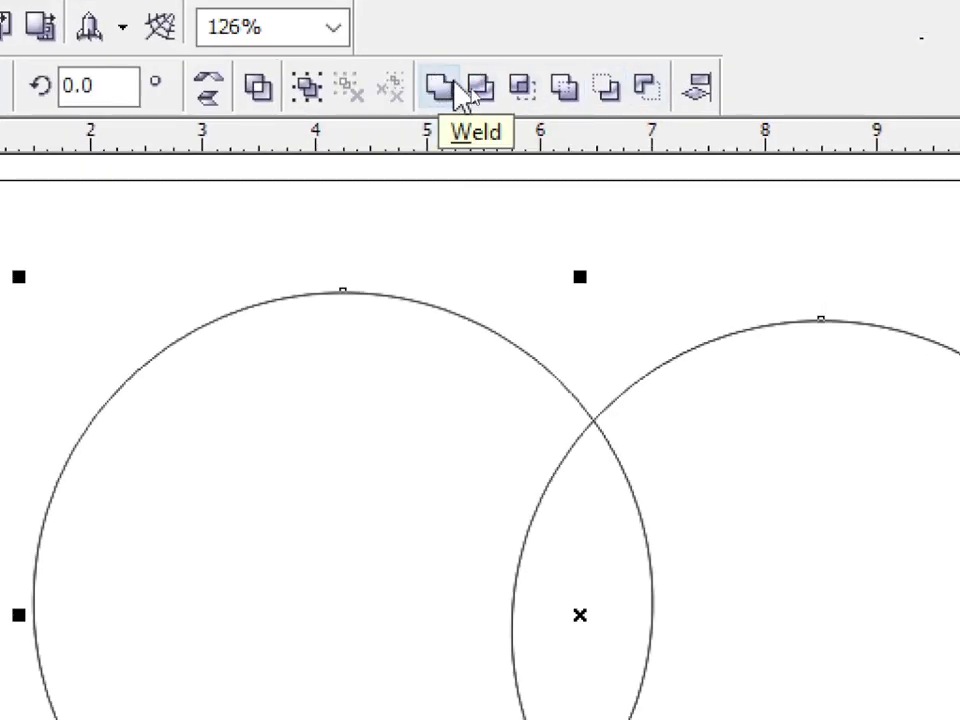
pyautogui.click(481, 90)
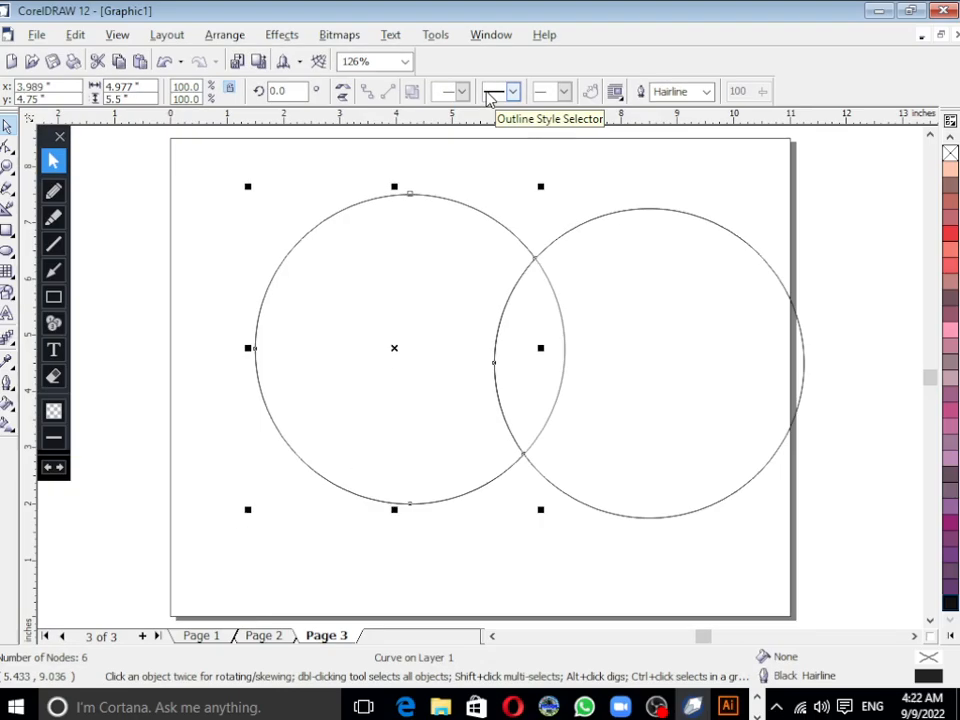
# Step: Delete the leftover circles on the right and the untrimmed full circle, keeping only the shape with the bite
pyautogui.click(654, 390)
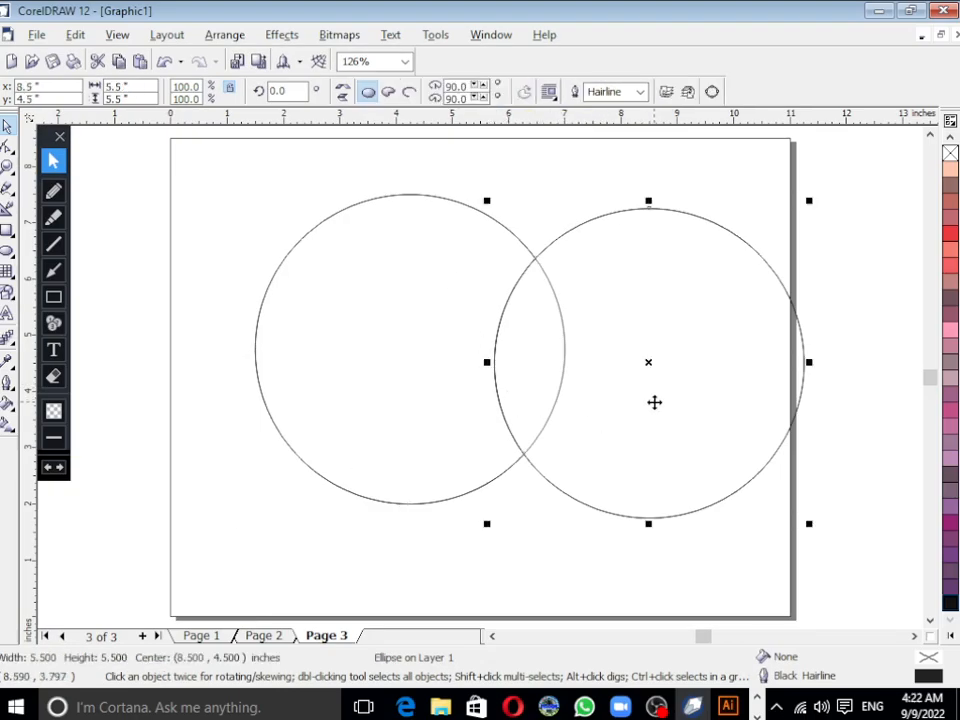
pyautogui.moveTo(654, 402); pyautogui.dragTo(747, 406)
pyautogui.press('Delete')
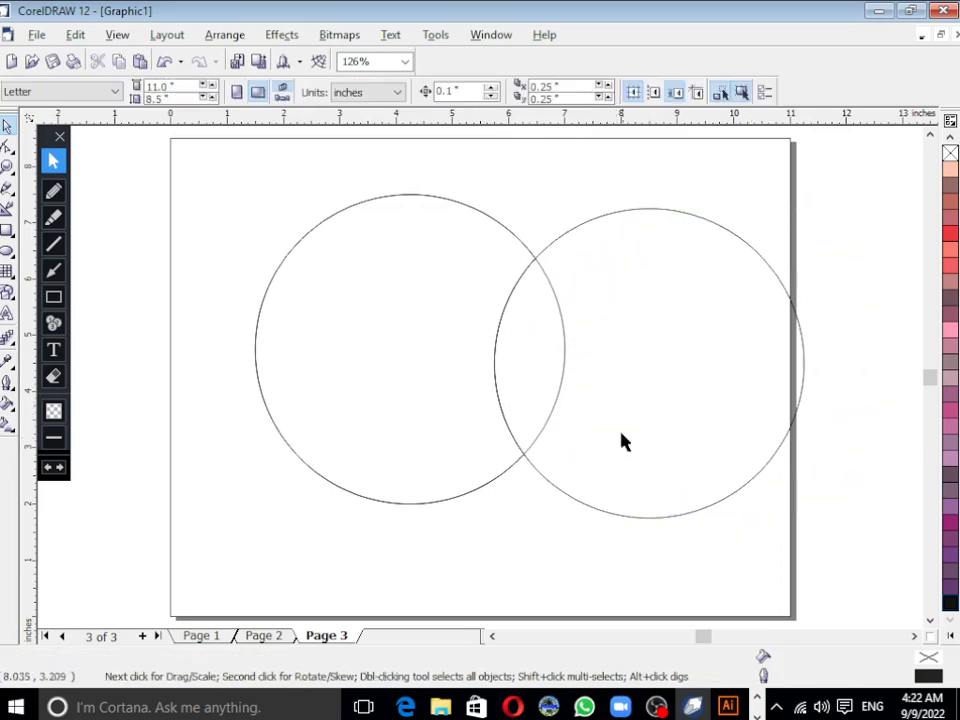
pyautogui.click(622, 442)
pyautogui.moveTo(621, 431); pyautogui.dragTo(756, 497)
pyautogui.press('Delete')
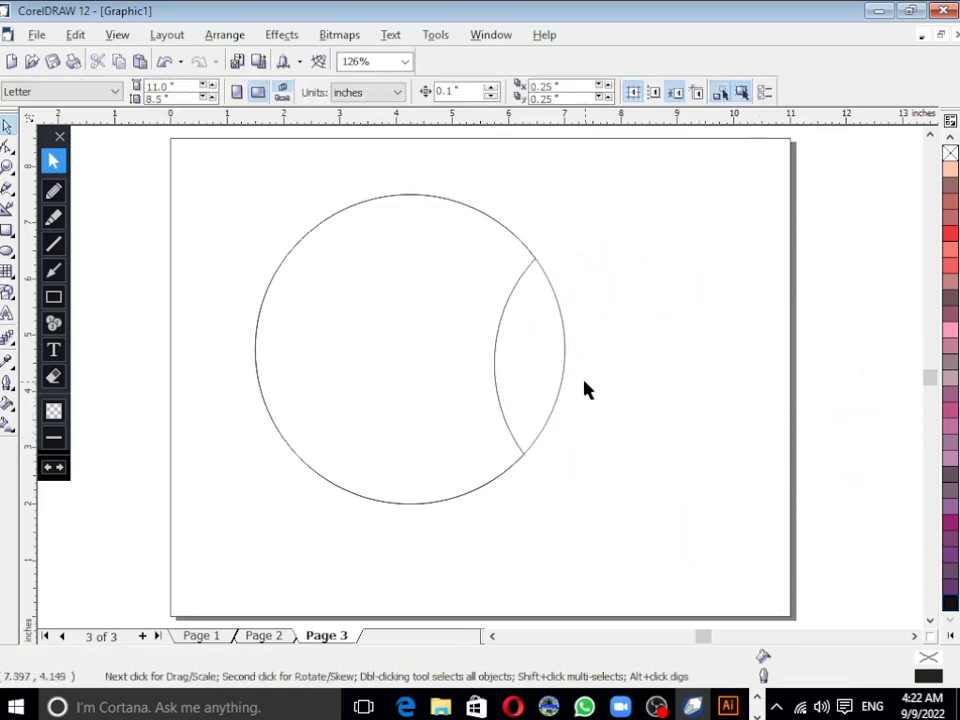
pyautogui.click(564, 378)
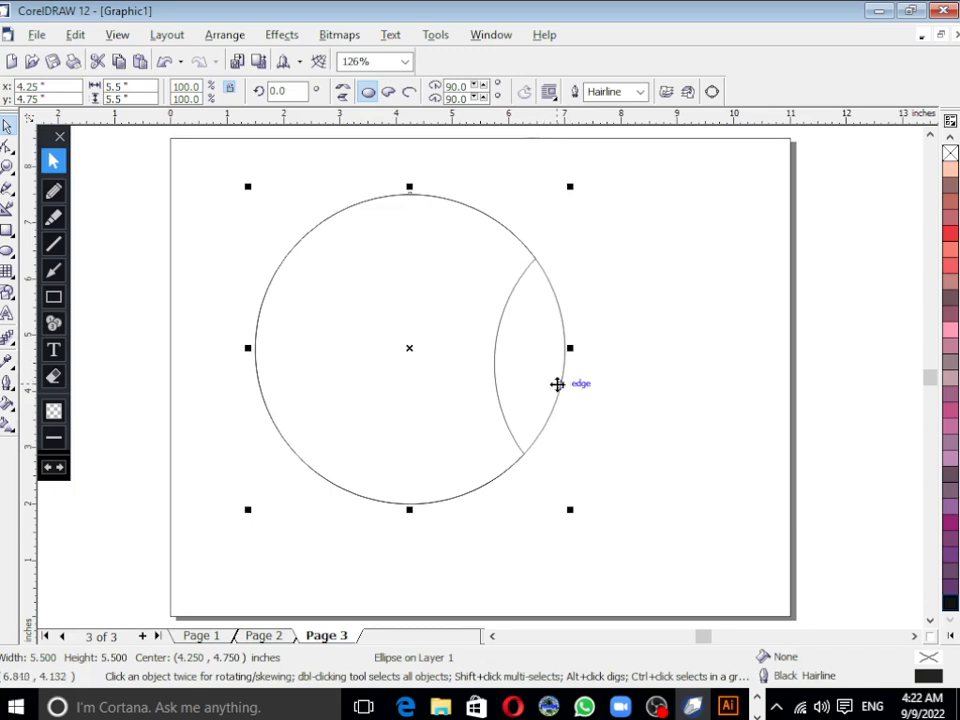
pyautogui.moveTo(557, 384); pyautogui.dragTo(494, 380)
pyautogui.press('Delete')
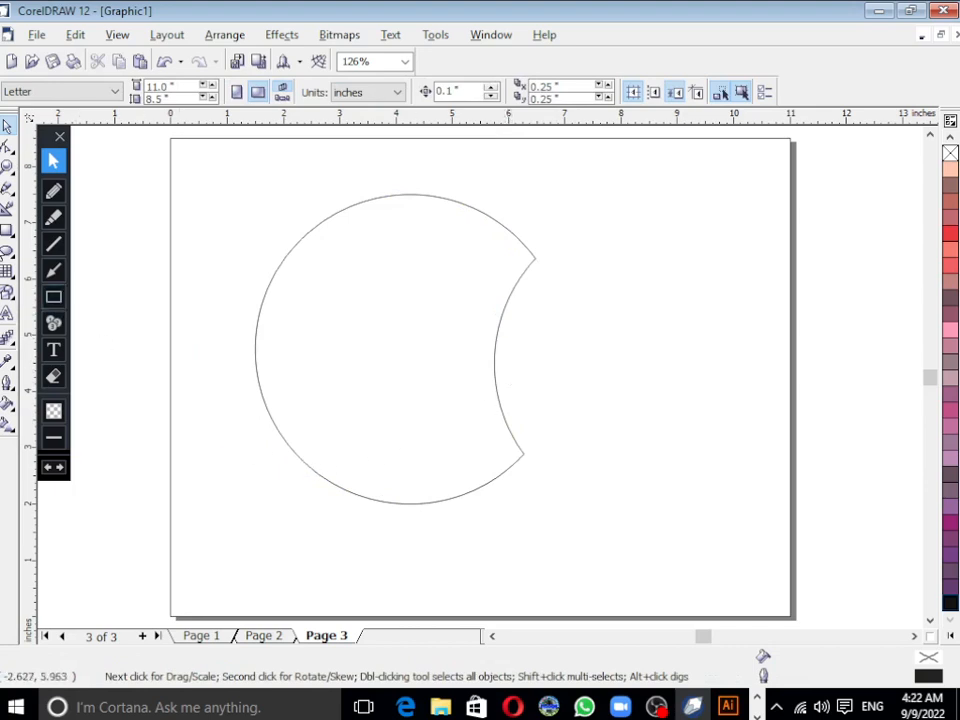
# Step: Draw a circle about 2.25 inches across over the shape's lower edge and trim the shape with it
pyautogui.click(6, 252)
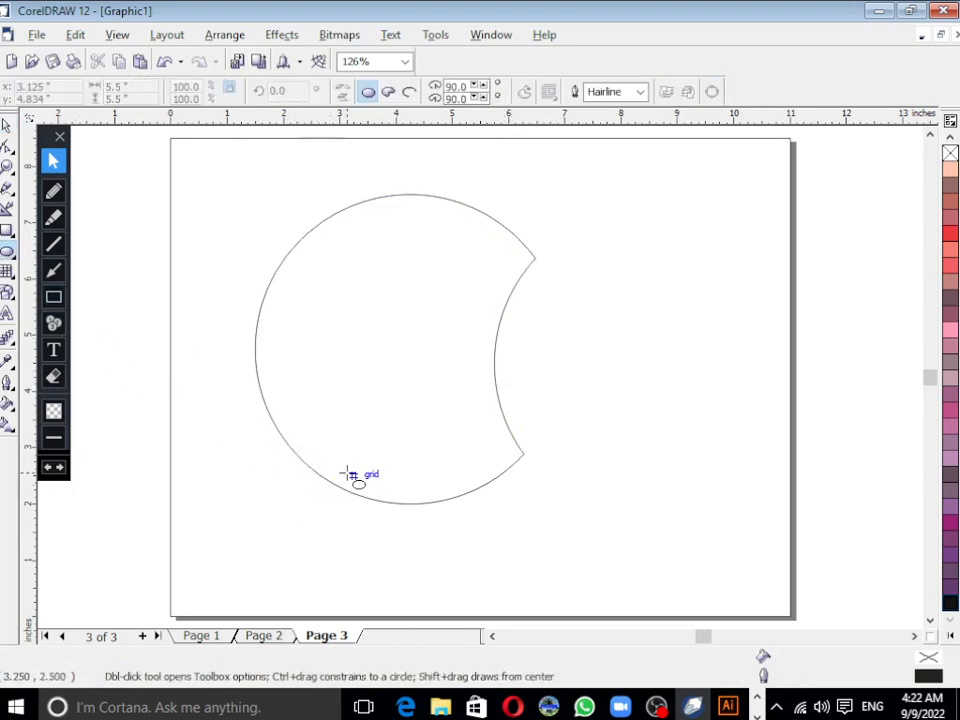
pyautogui.moveTo(350, 474); pyautogui.dragTo(491, 586)
pyautogui.hotkey('ctrl', 'a')
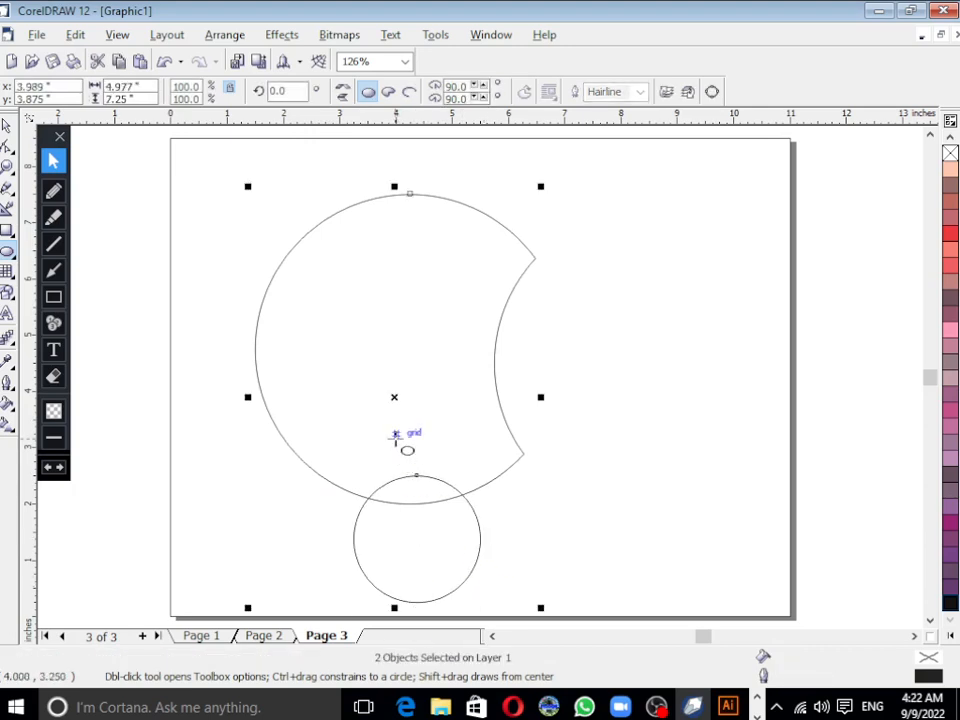
pyautogui.click(7, 125)
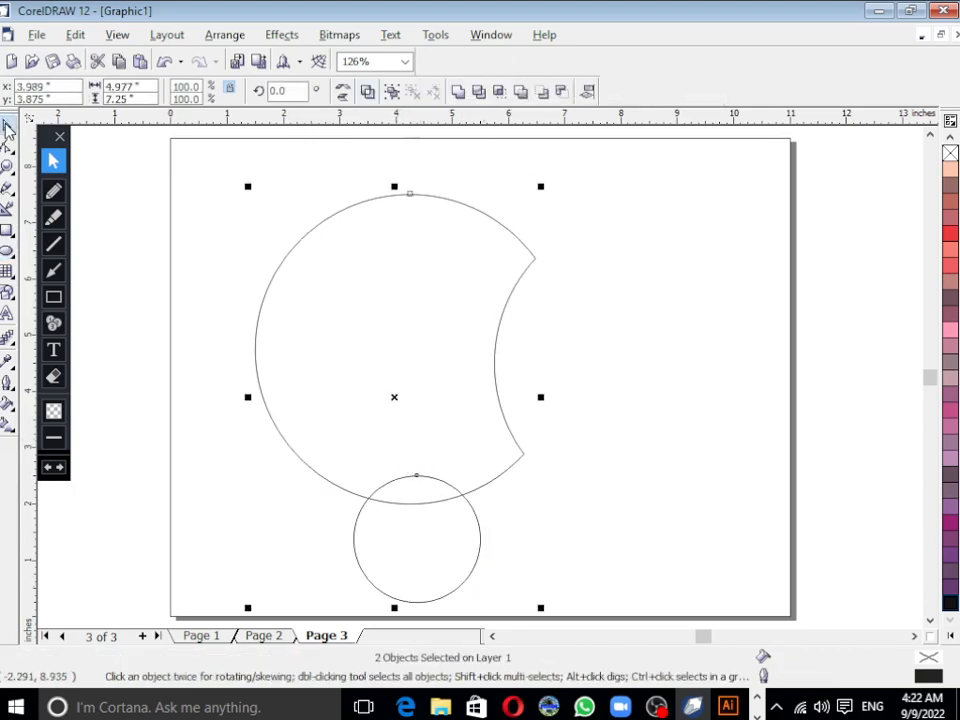
pyautogui.click(478, 92)
# Step: Move the small circle over the shape's upper edge, centred at about 4.0, 8.0 inches, and trim the shape with it
pyautogui.click(400, 518)
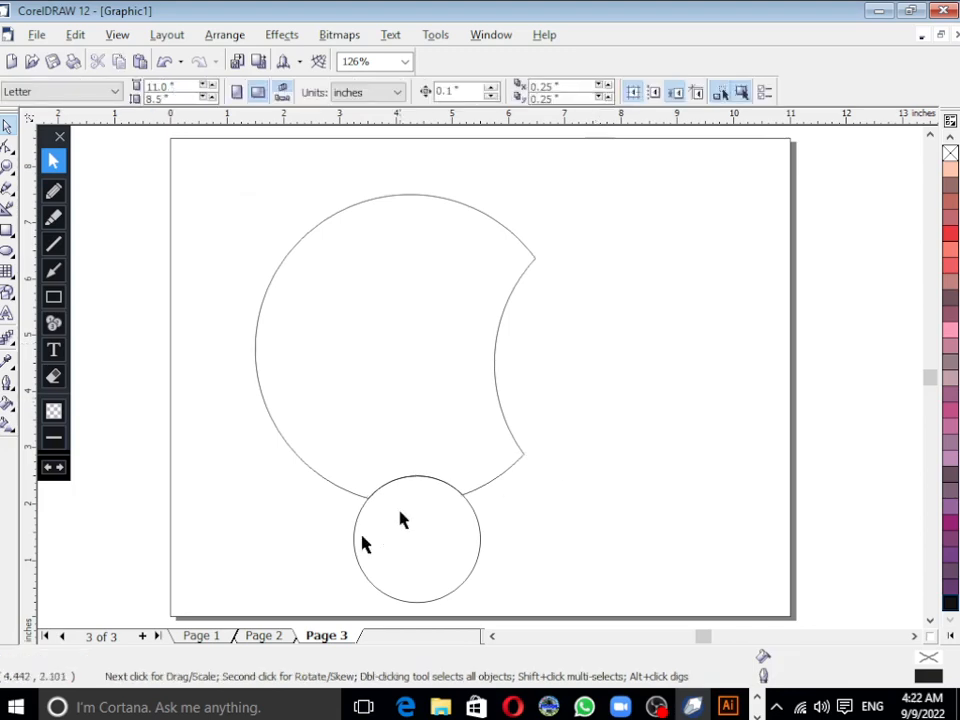
pyautogui.moveTo(420, 545); pyautogui.dragTo(396, 166)
pyautogui.keyDown('shift'); pyautogui.click(447, 314); pyautogui.keyUp('shift')
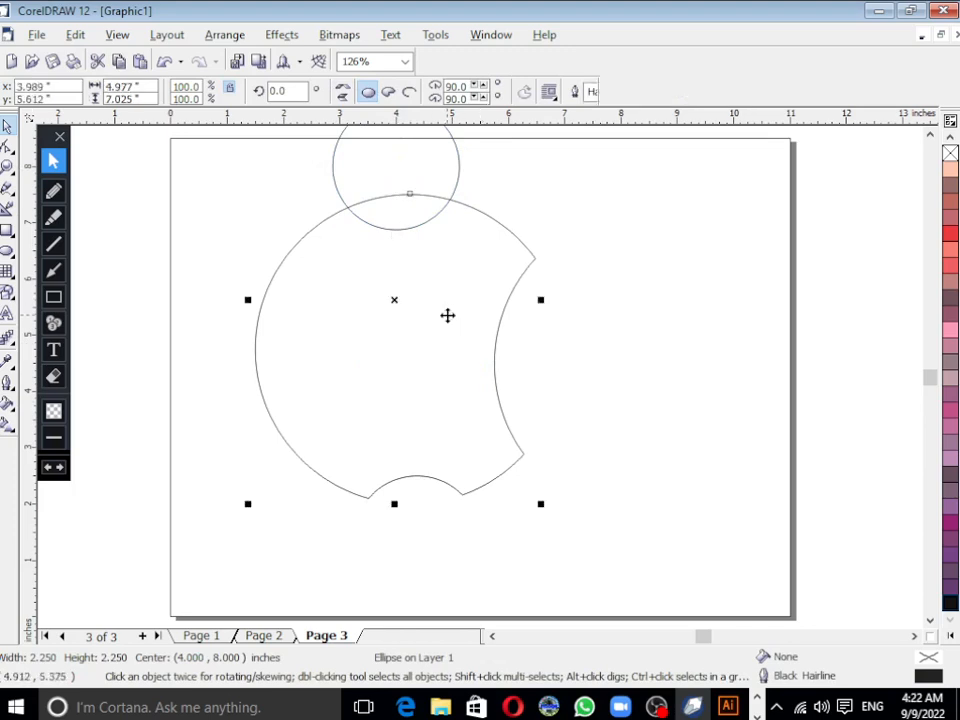
pyautogui.hotkey('shift', 'F2')
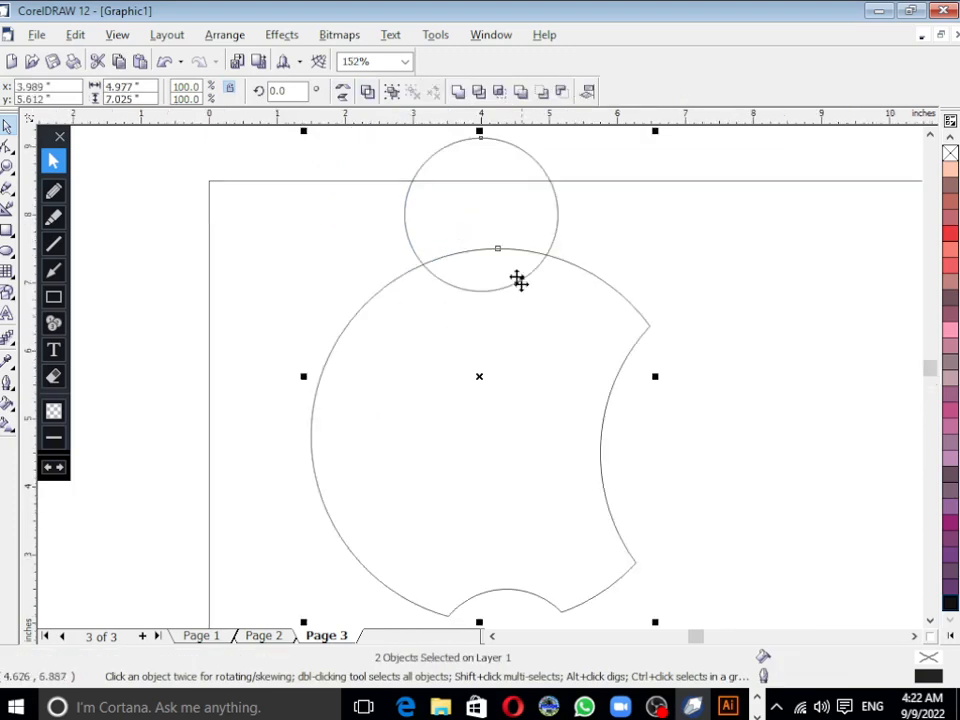
pyautogui.click(486, 92)
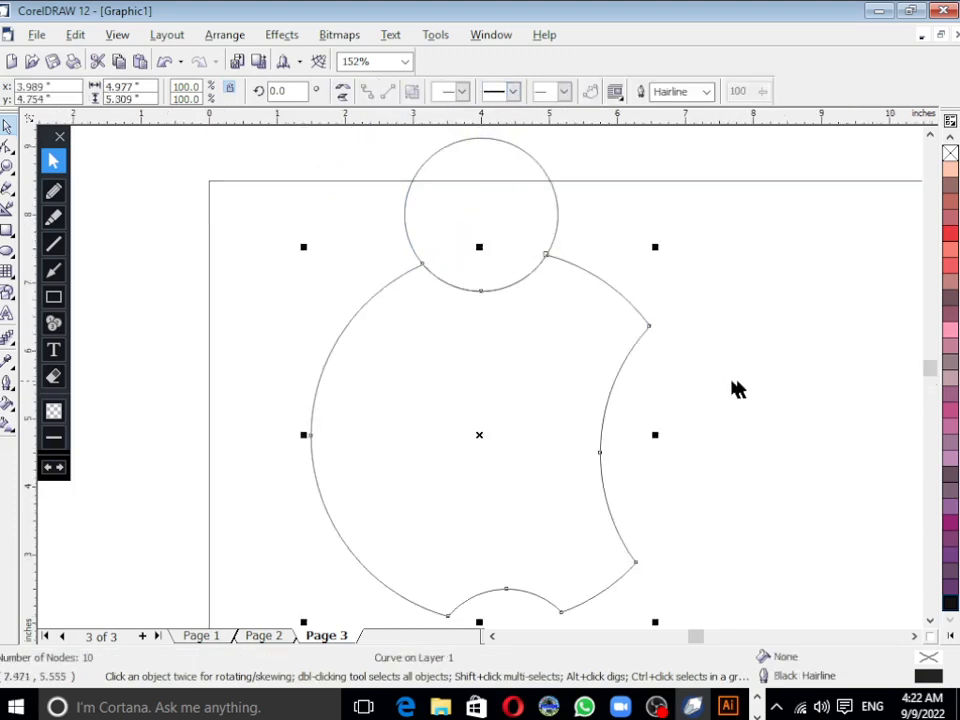
# Step: Delete the small circle above the trimmed apple body
pyautogui.click(733, 388)
pyautogui.click(511, 240)
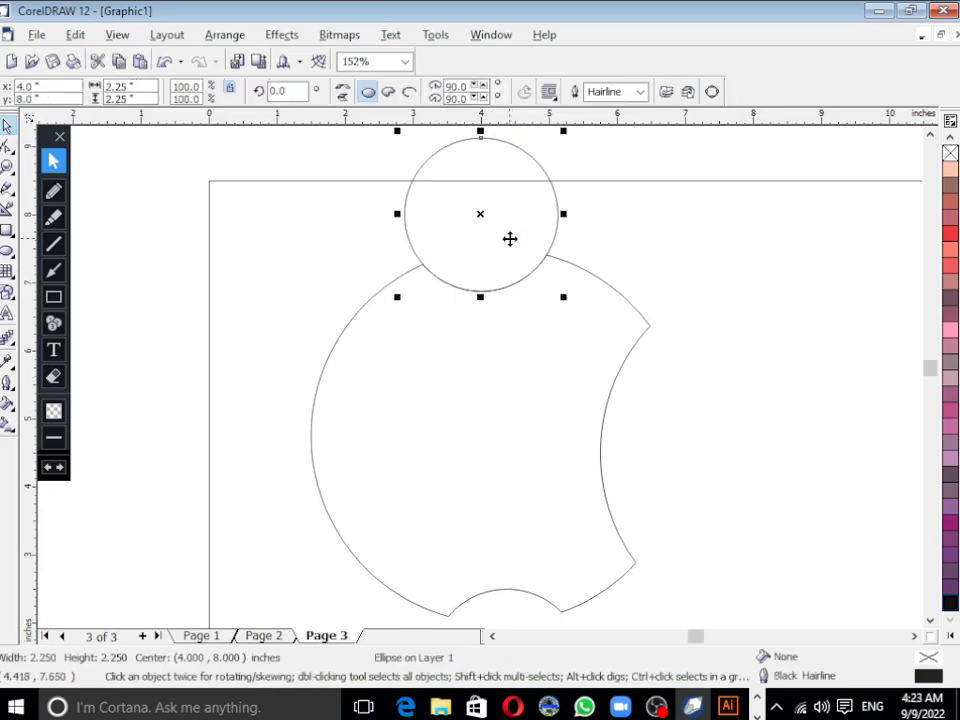
pyautogui.press('Delete')
# Step: Fill the trimmed apple body with black
pyautogui.scroll(1, 640, 426)
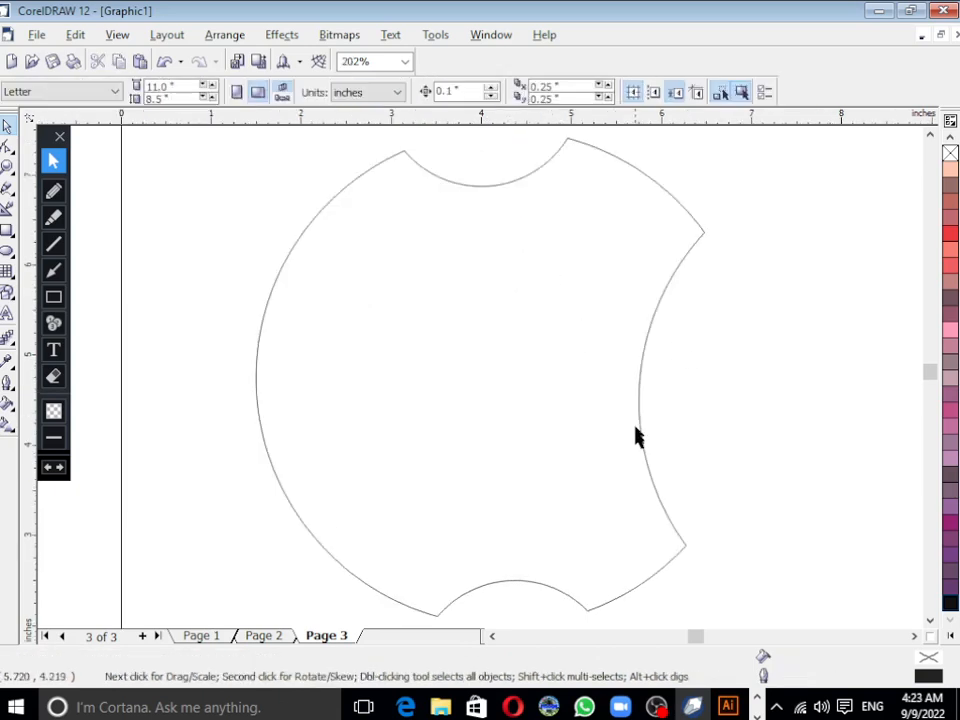
pyautogui.scroll(-2, 639, 444)
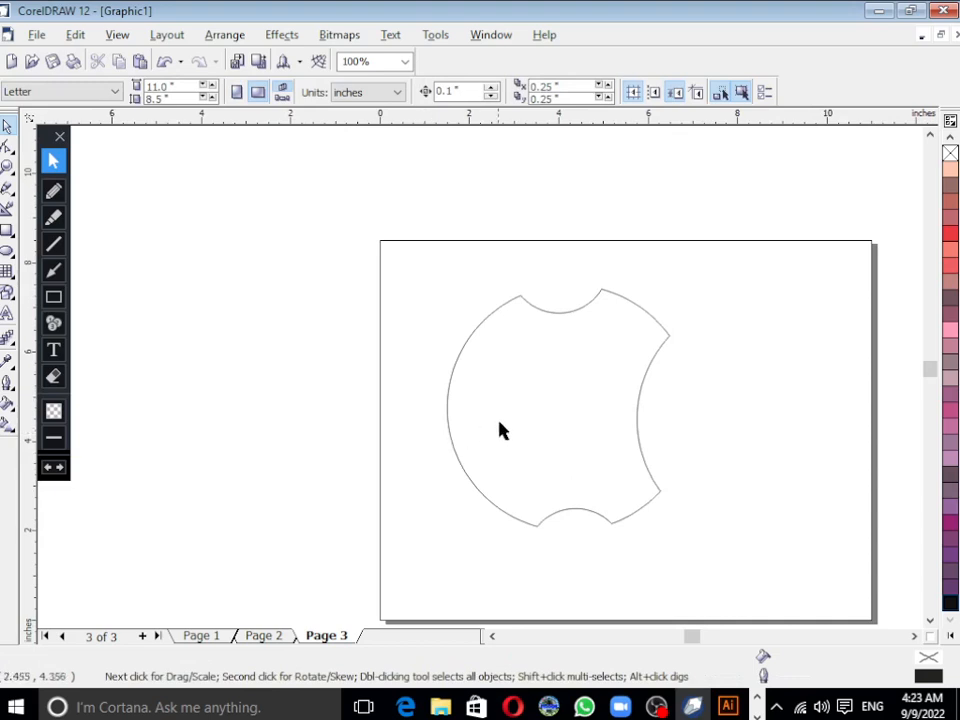
pyautogui.click(512, 430)
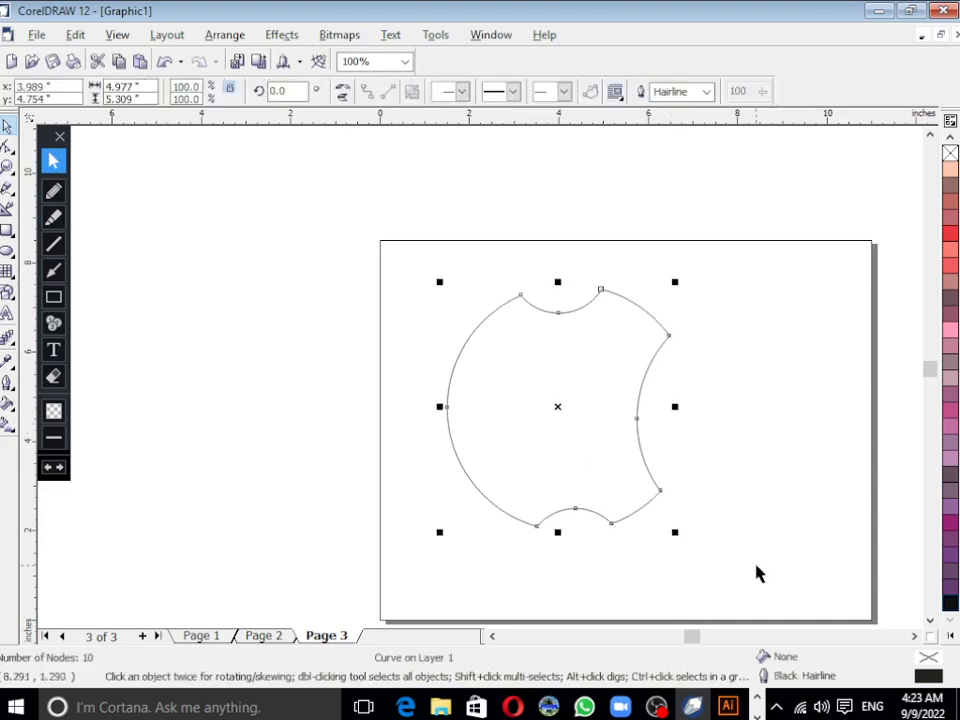
pyautogui.click(950, 608)
pyautogui.click(797, 563)
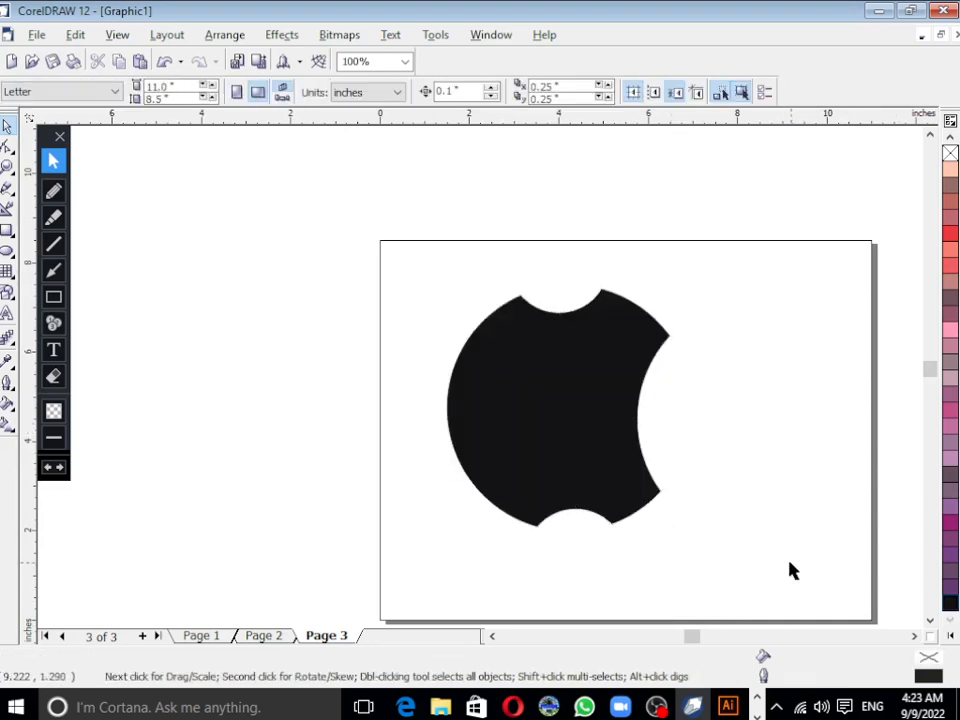
# Step: Compare the apple body on Page 3 with the finished Apple logo on Page 2
pyautogui.press('F4')
pyautogui.click(266, 636)
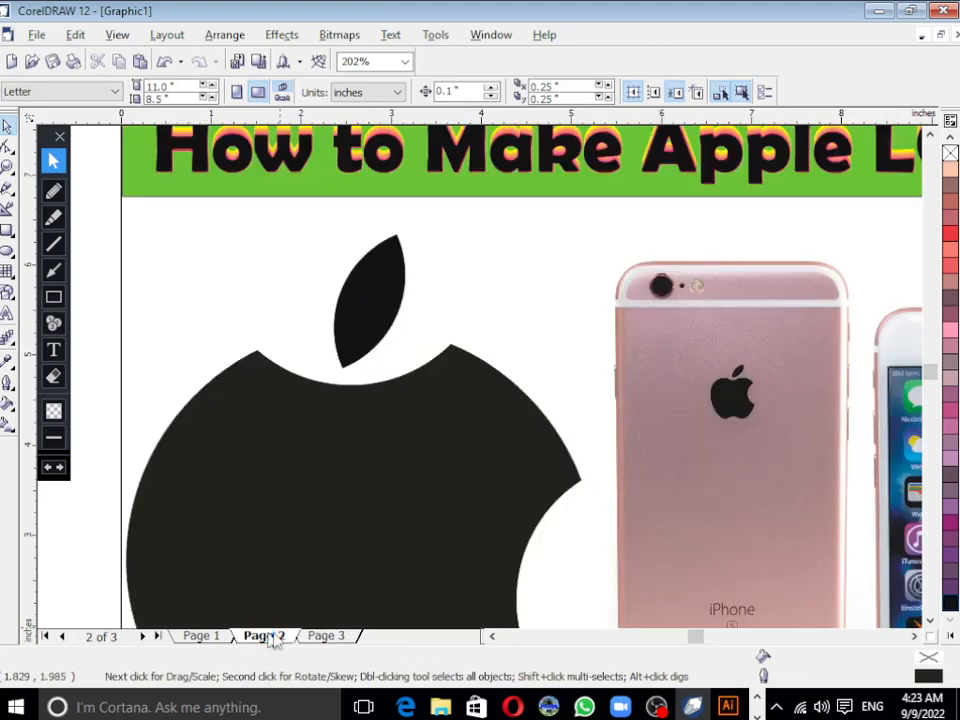
pyautogui.hotkey('shift', 'F4')
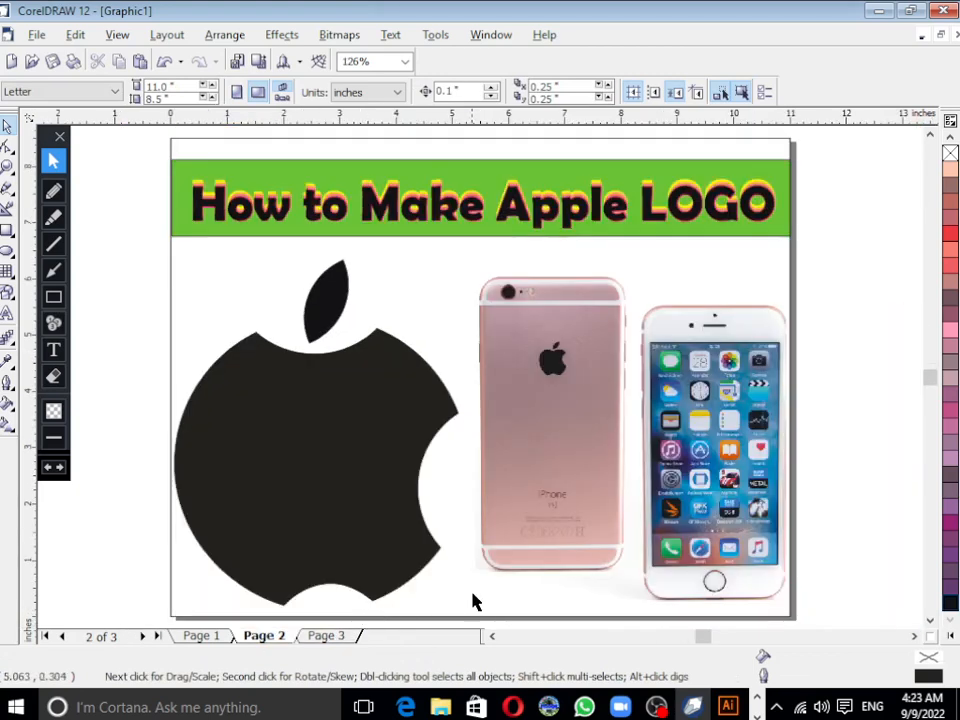
pyautogui.click(330, 636)
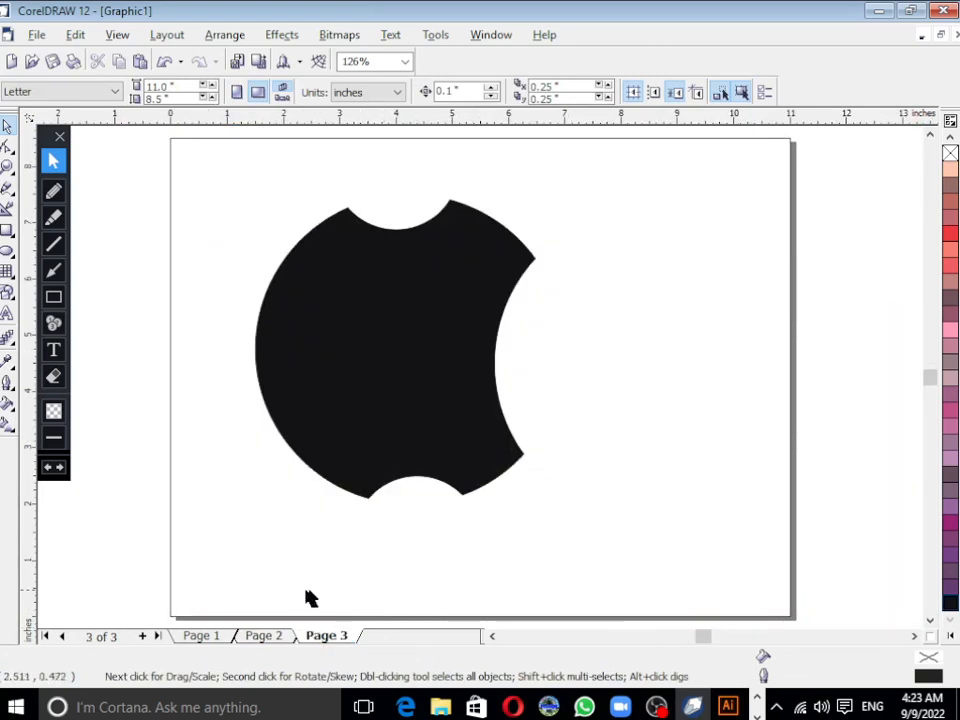
pyautogui.click(275, 636)
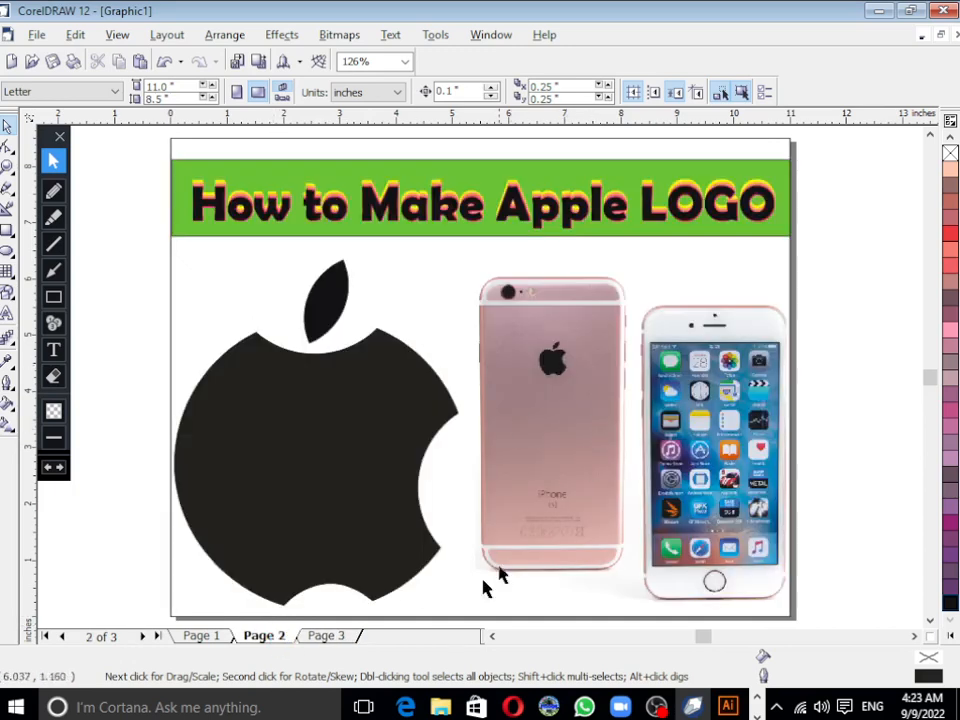
# Step: Copy the black leaf from Page 2 and place it above the apple body on Page 3
pyautogui.click(341, 637)
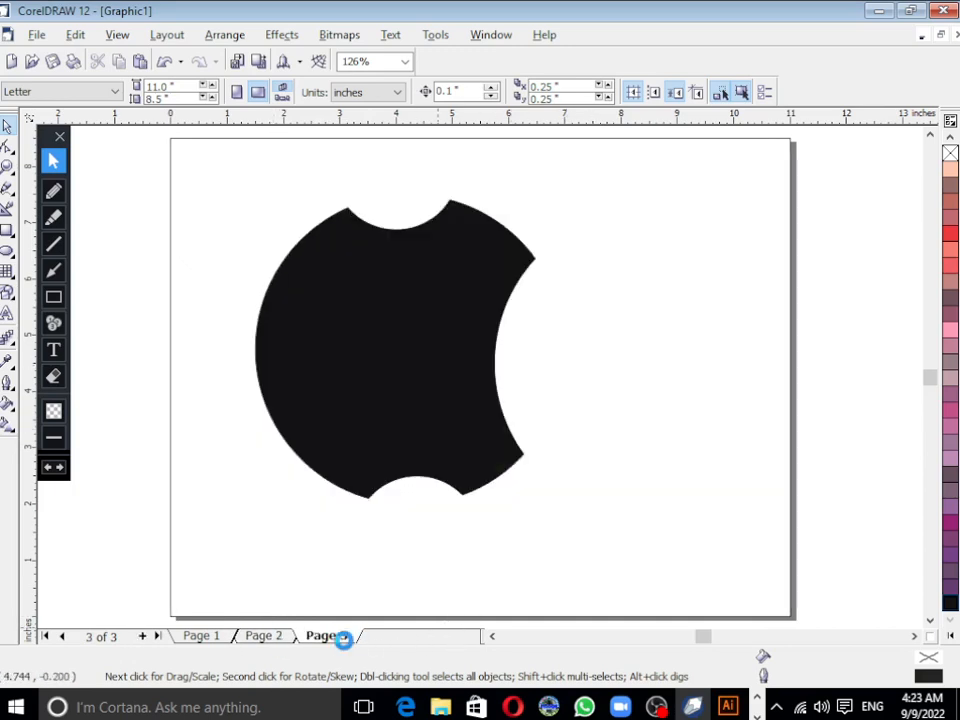
pyautogui.click(265, 636)
pyautogui.click(327, 300)
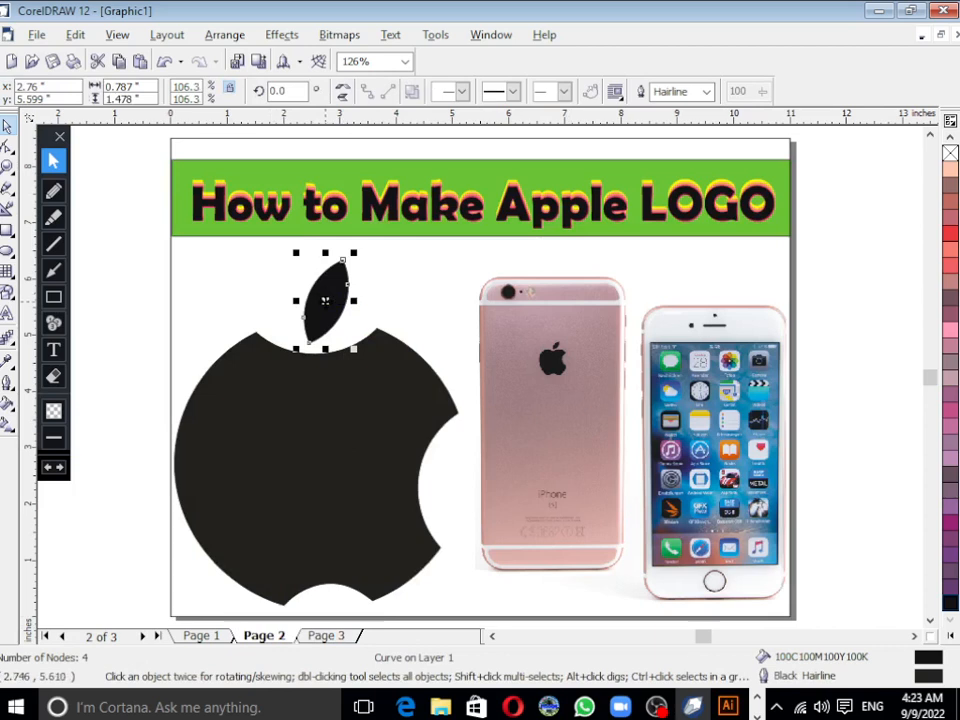
pyautogui.moveTo(325, 300); pyautogui.dragTo(412, 182)
pyautogui.click(330, 636)
# Step: Delete both leaf shapes on Page 3, the one beside the page and the one above the apple body
pyautogui.click(171, 315)
pyautogui.click(118, 274)
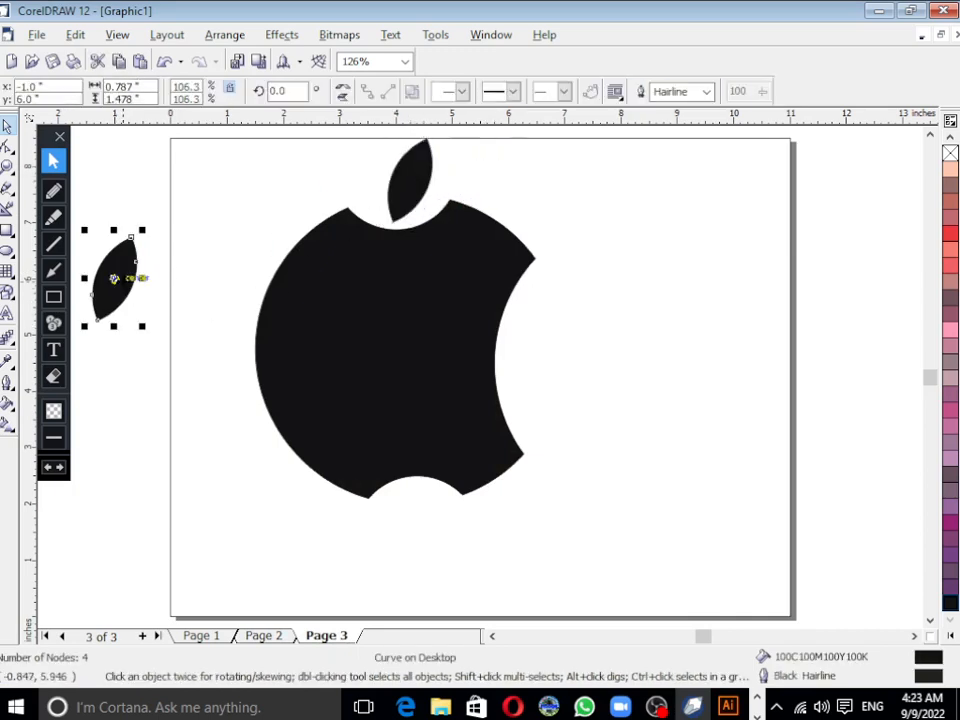
pyautogui.press('Delete')
pyautogui.click(422, 195)
pyautogui.press('Delete')
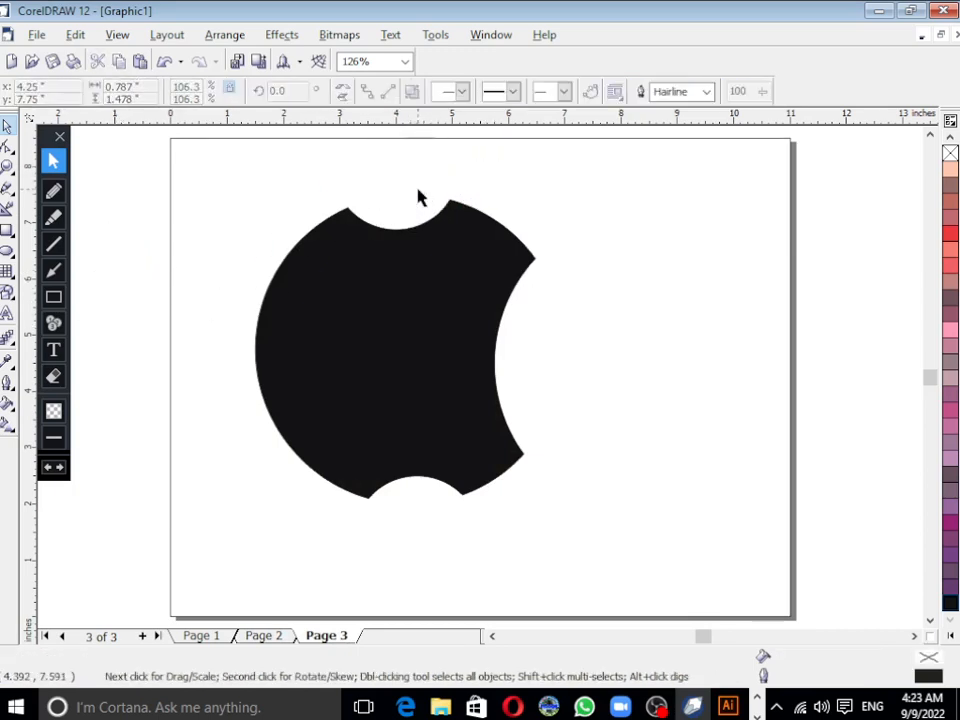
# Step: Draw two overlapping circles about 2 inches wide beside the apple body, centred at about 8.5, 4.5 and 10.0, 4.0 inches
pyautogui.click(6, 255)
pyautogui.moveTo(593, 307); pyautogui.dragTo(707, 420)
pyautogui.moveTo(652, 364); pyautogui.dragTo(735, 390)
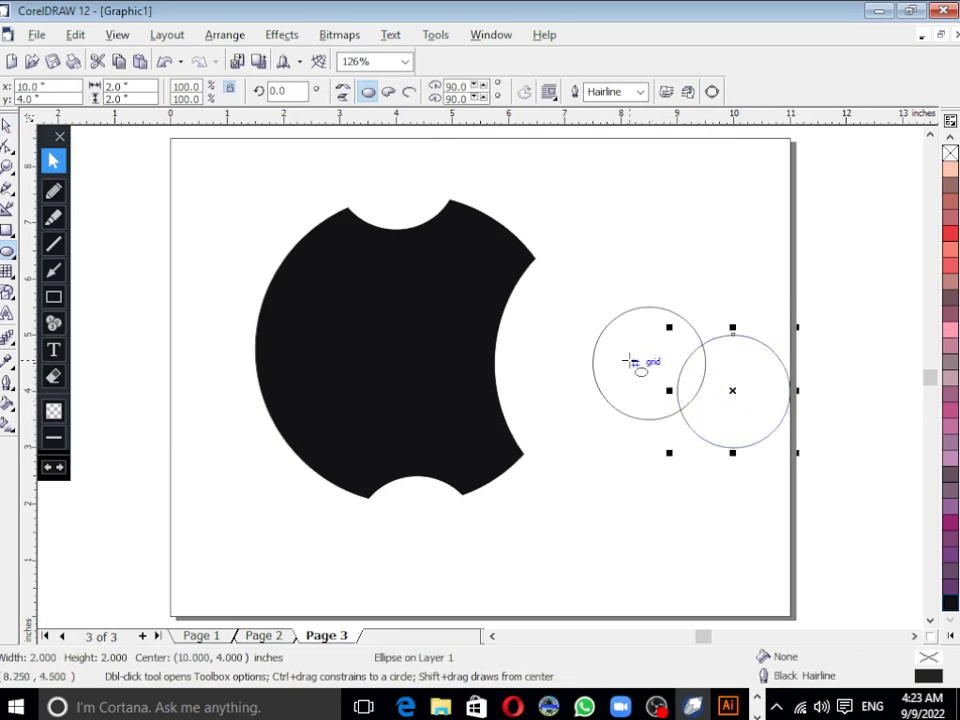
# Step: Select both small circles and intersect them to create a leaf shape from their overlap
pyautogui.keyDown('shift'); pyautogui.click(629, 361); pyautogui.keyUp('shift')
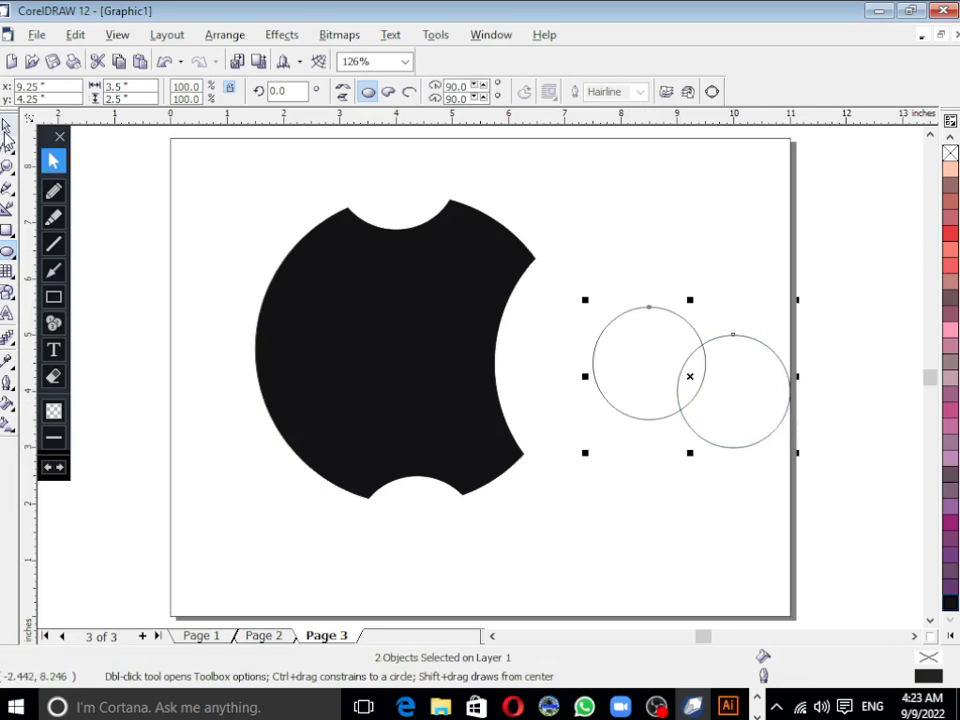
pyautogui.click(6, 127)
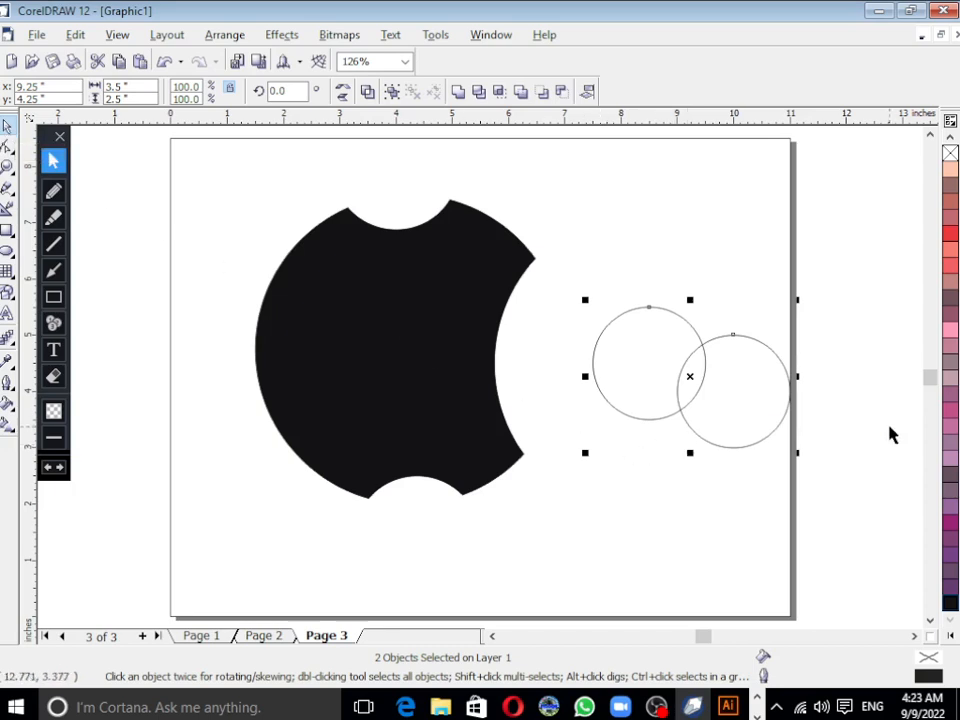
pyautogui.click(745, 430)
pyautogui.click(741, 422)
pyautogui.keyDown('shift'); pyautogui.click(677, 388); pyautogui.keyUp('shift')
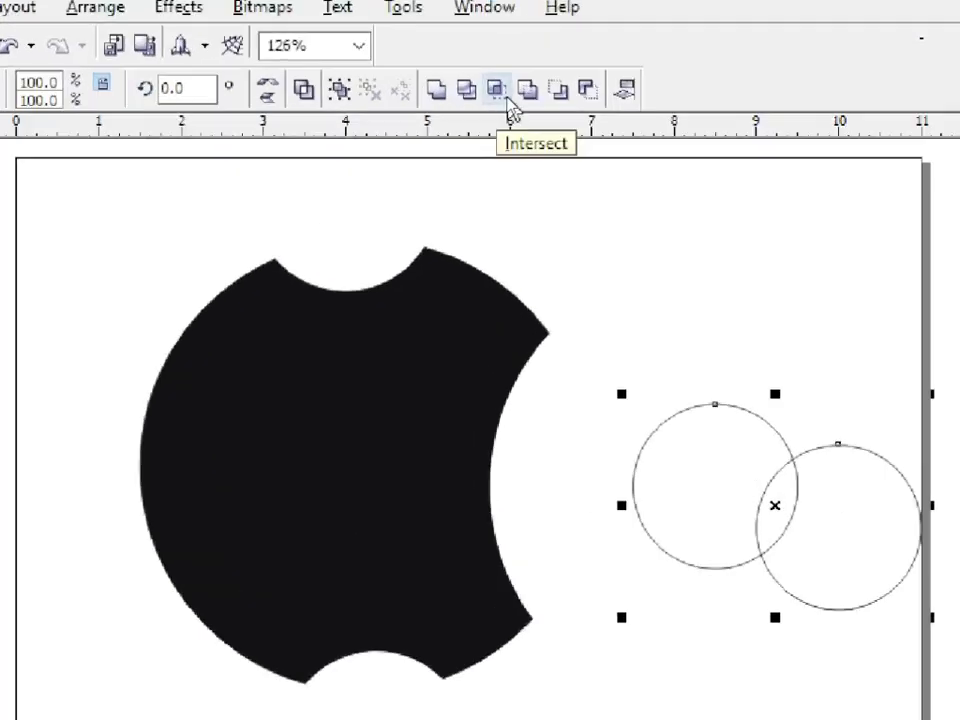
pyautogui.click(500, 92)
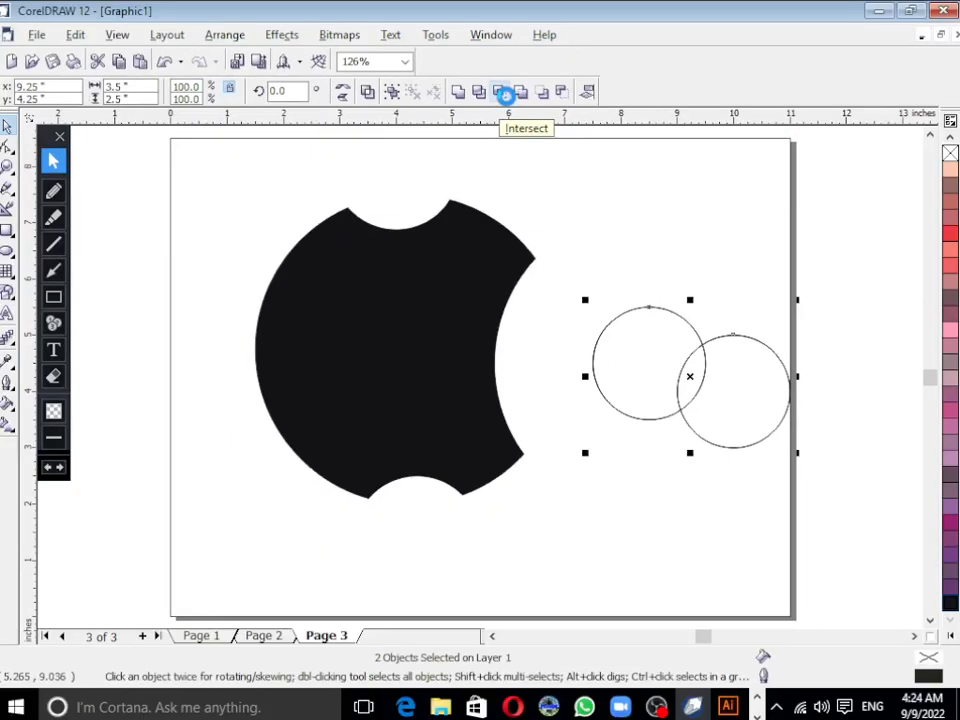
pyautogui.click(492, 99)
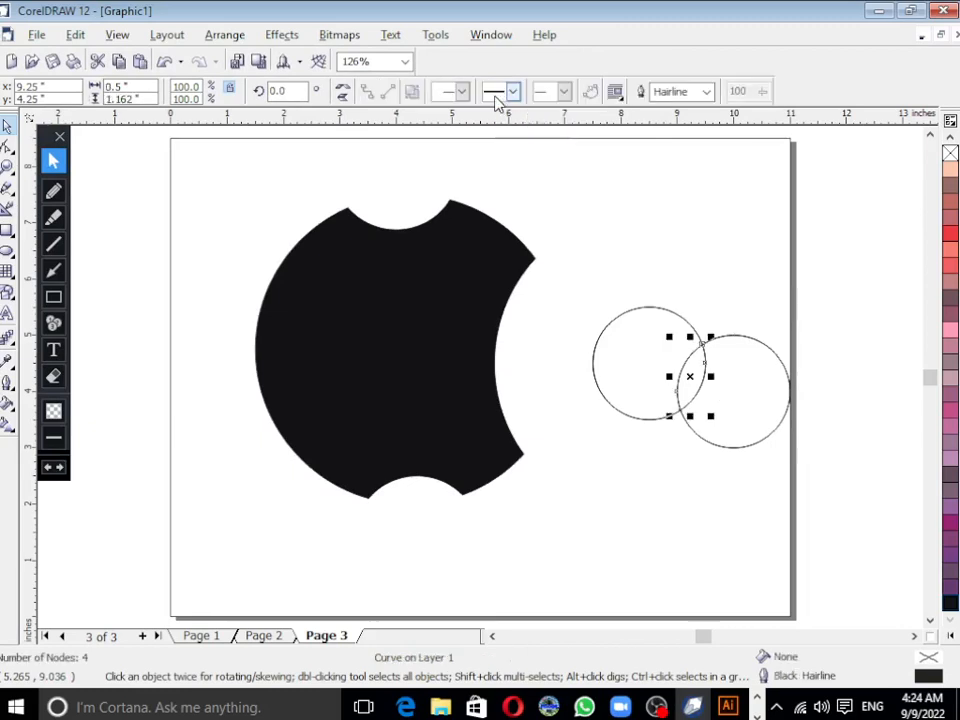
# Step: Delete the two source circles, keeping only the leaf shape formed by their overlap
pyautogui.click(834, 320)
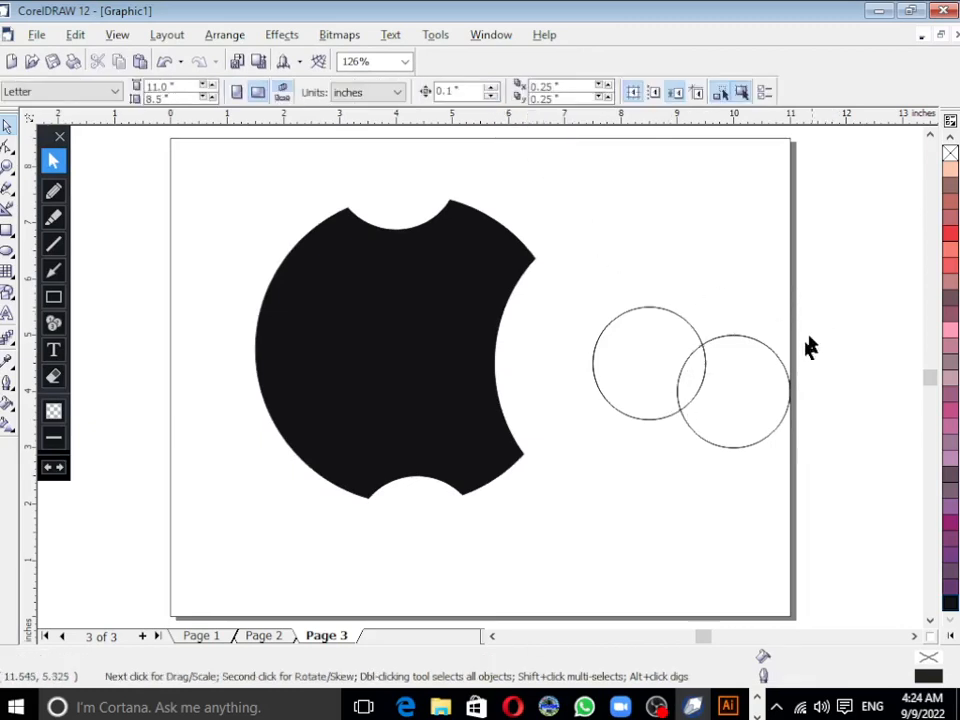
pyautogui.click(685, 390)
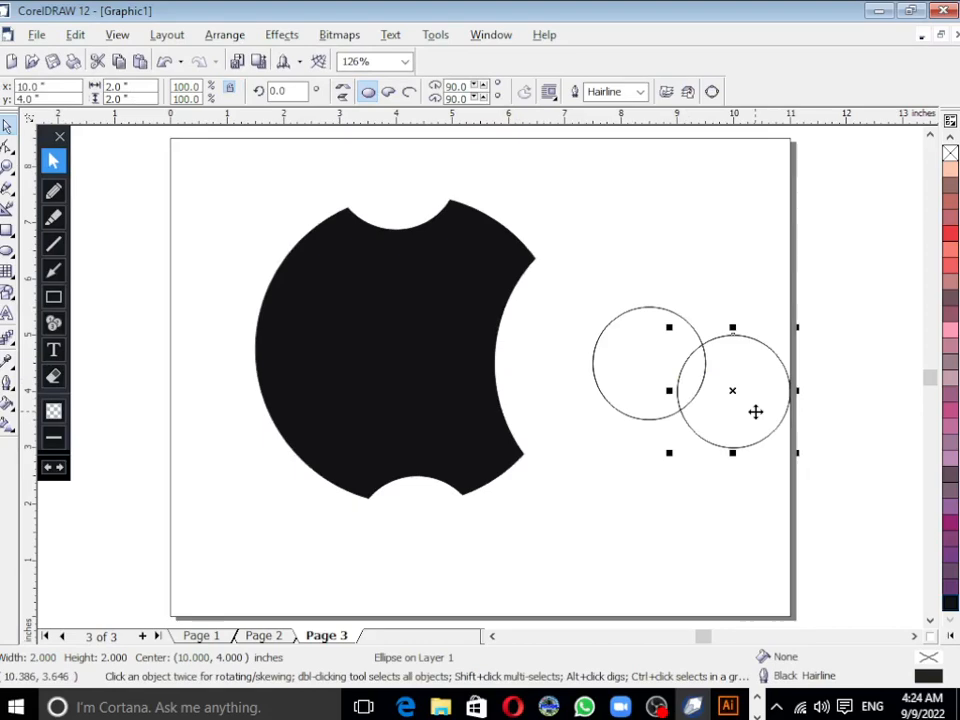
pyautogui.click(755, 414)
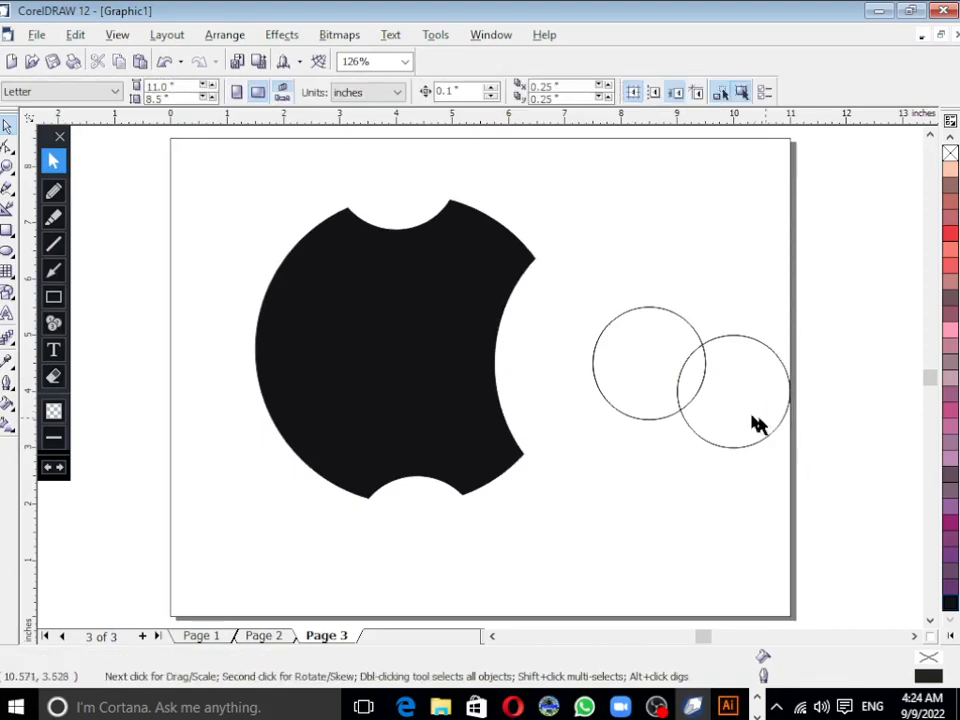
pyautogui.click(638, 371)
pyautogui.press('Delete')
pyautogui.click(737, 389)
pyautogui.press('Delete')
pyautogui.click(647, 382)
pyautogui.press('Delete')
# Step: Move the leaf above the apple body, centred at 4.25, 7.75 inches, and fill it with black
pyautogui.click(686, 396)
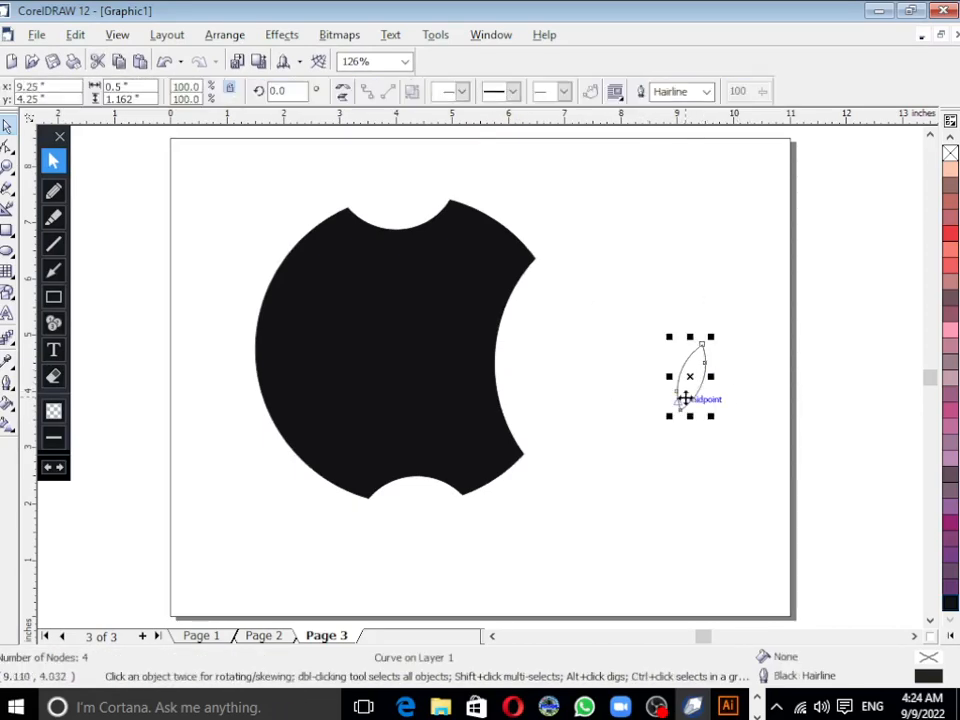
pyautogui.moveTo(688, 380); pyautogui.dragTo(414, 181)
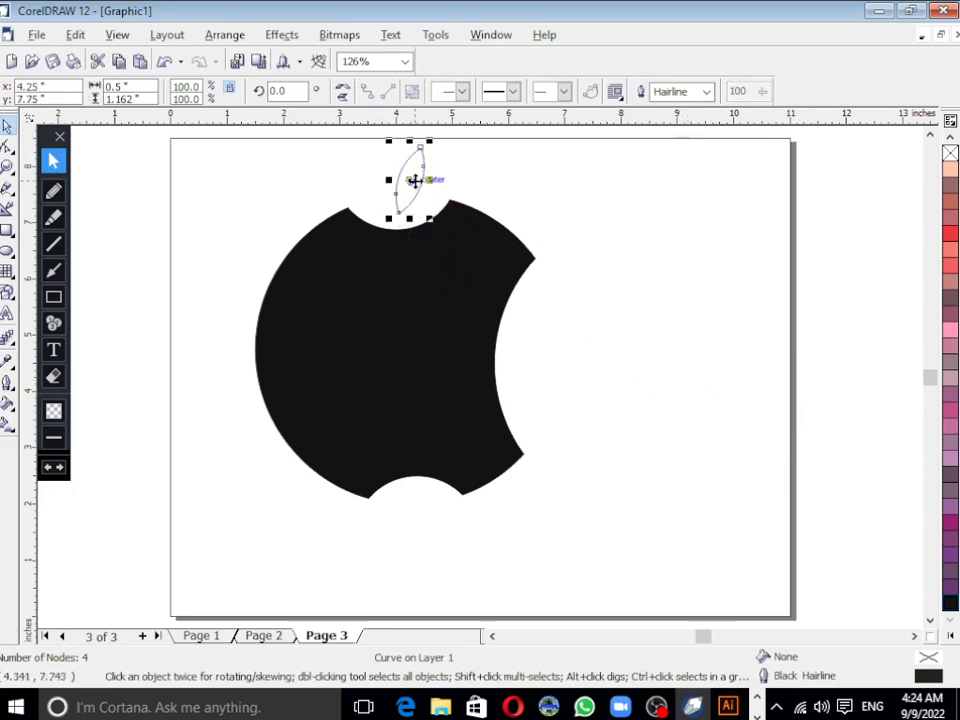
pyautogui.click(950, 602)
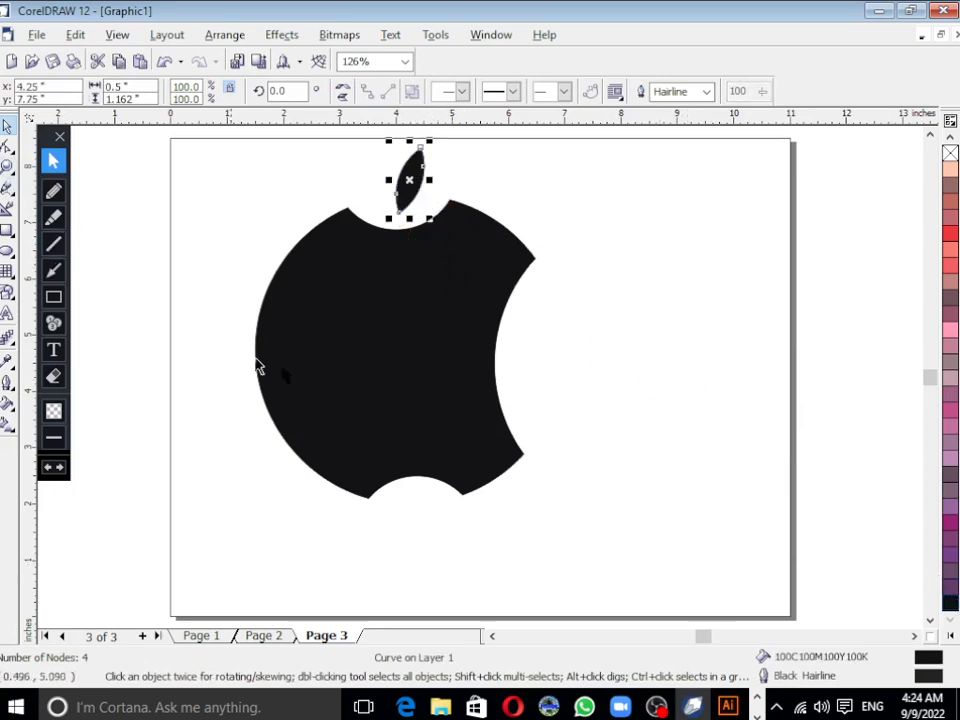
pyautogui.keyDown('shift'); pyautogui.click(375, 368); pyautogui.keyUp('shift')
pyautogui.click(543, 505)
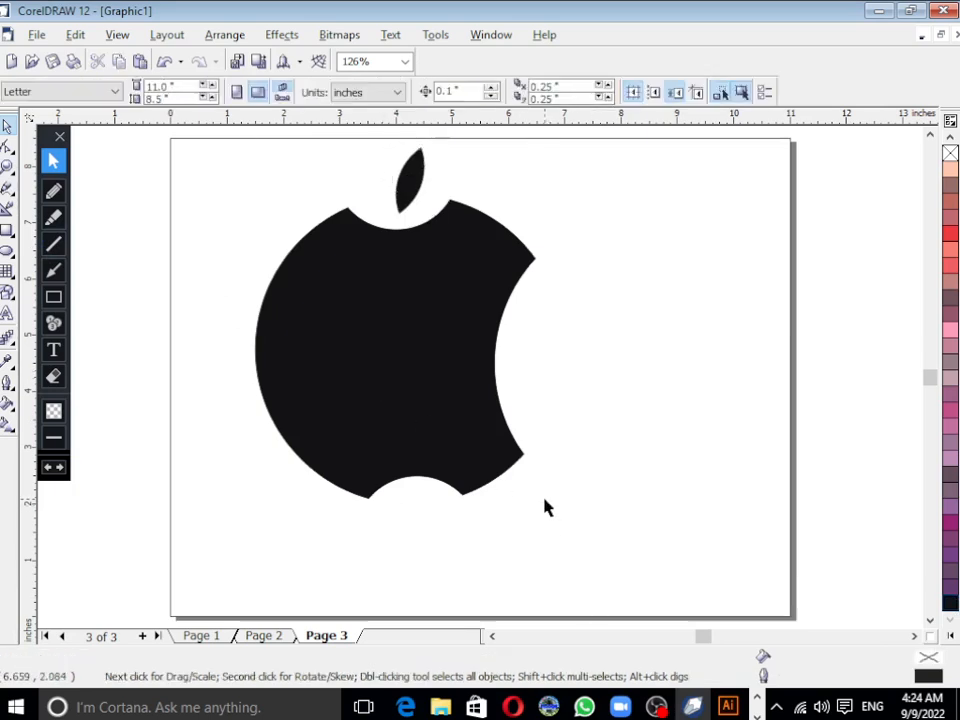
# Step: Enlarge the leaf and apple body together to about 120.5% and reposition them nearer the page's centre
pyautogui.click(408, 182)
pyautogui.keyDown('shift'); pyautogui.click(446, 333); pyautogui.keyUp('shift')
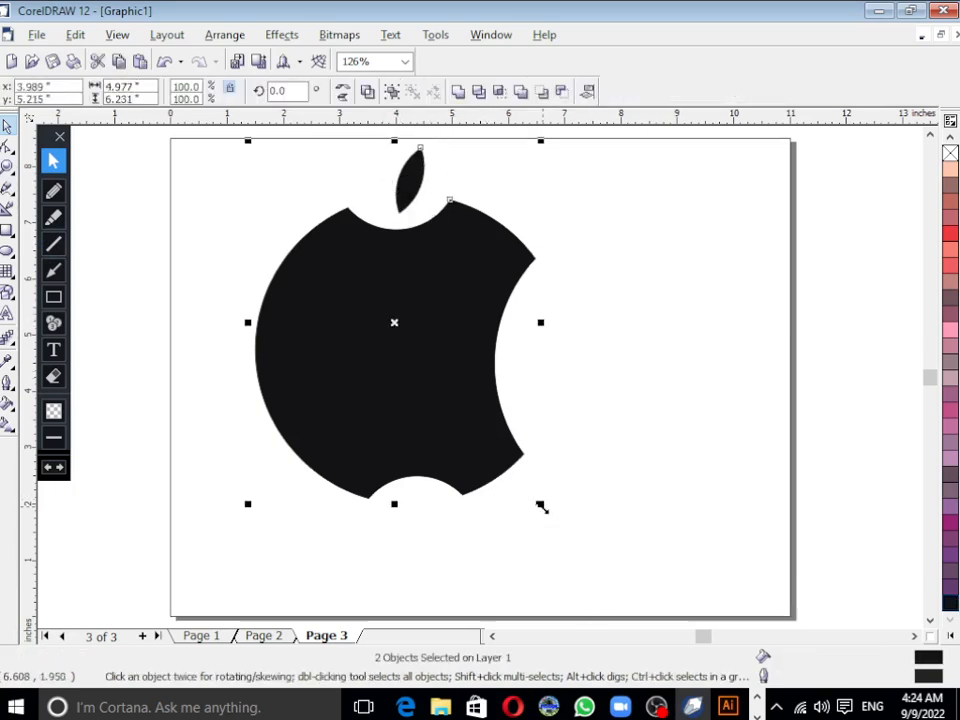
pyautogui.moveTo(541, 507); pyautogui.dragTo(600, 579)
pyautogui.moveTo(497, 459); pyautogui.dragTo(548, 476)
pyautogui.click(880, 447)
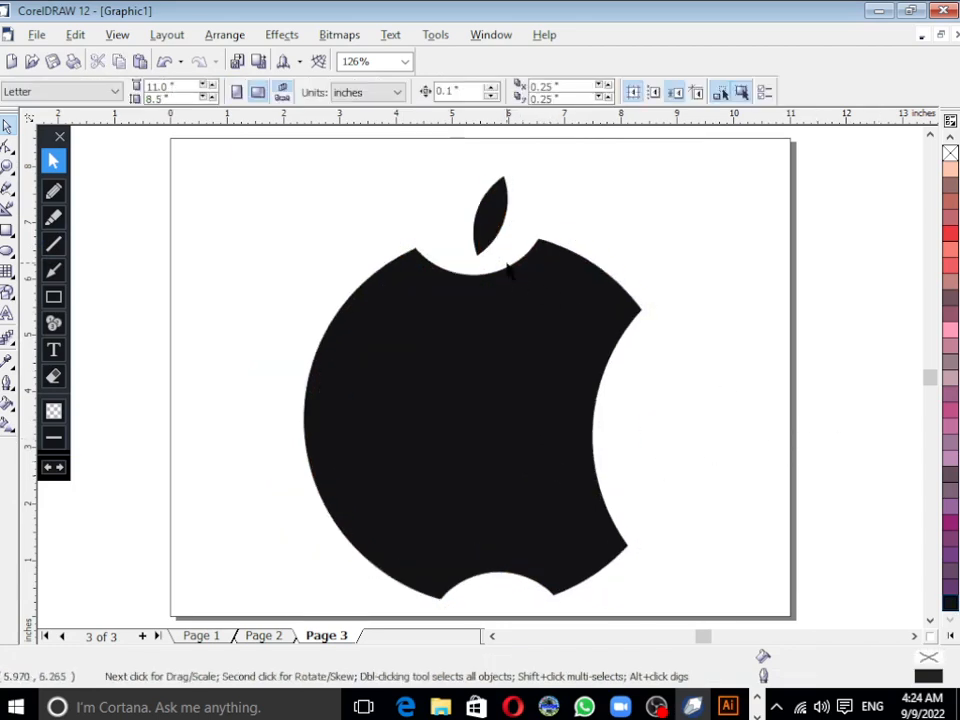
# Step: Enlarge the leaf alone to about 0.72 by 1.67 inches and rotate it about 15 degrees clockwise
pyautogui.click(490, 215)
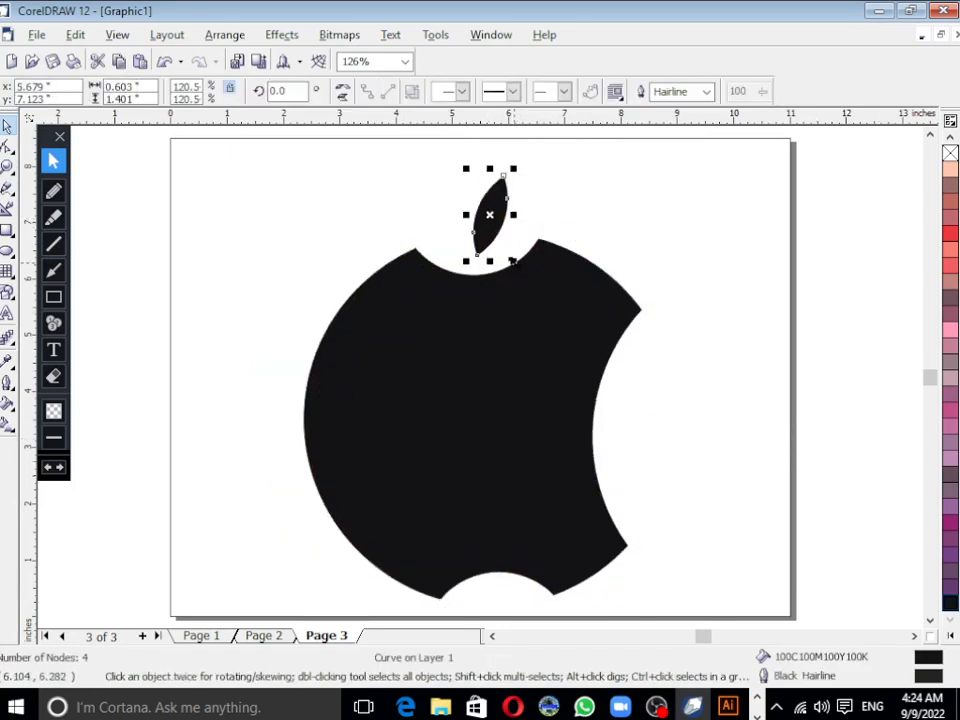
pyautogui.moveTo(512, 261)
pyautogui.mouseDown()
pyautogui.moveTo(508, 279)
pyautogui.moveTo(516, 270)
pyautogui.mouseUp()
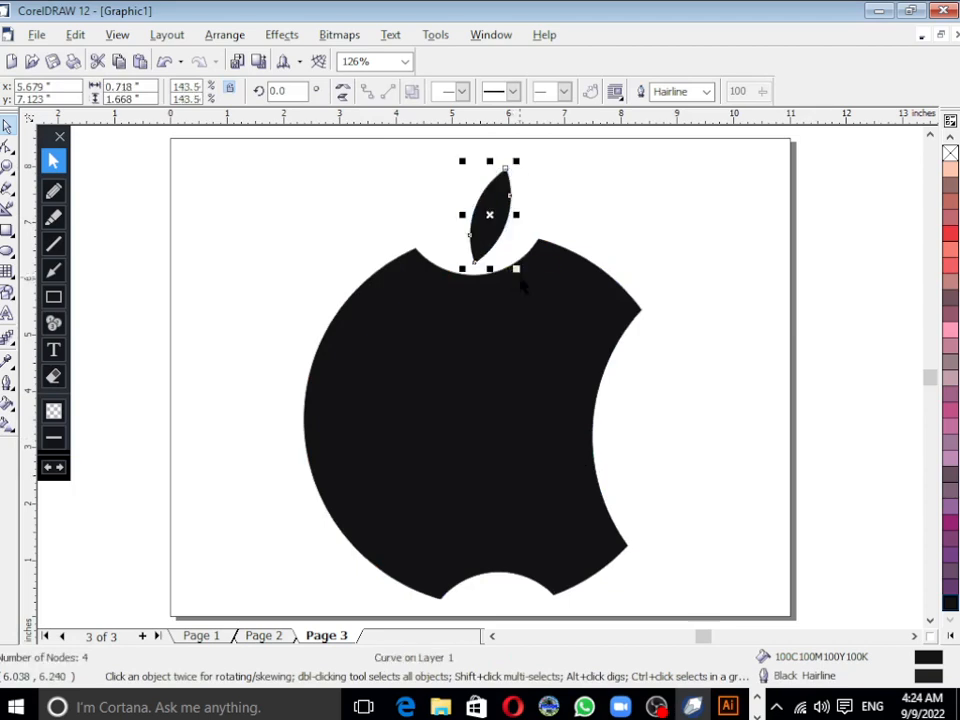
pyautogui.click(490, 216)
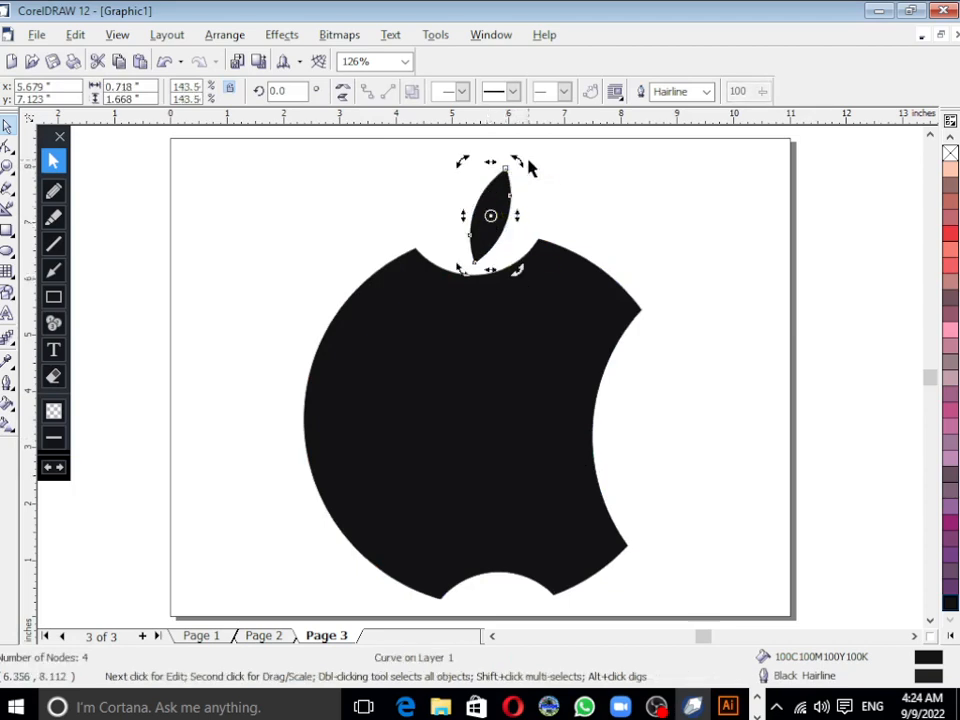
pyautogui.moveTo(463, 161); pyautogui.dragTo(478, 164)
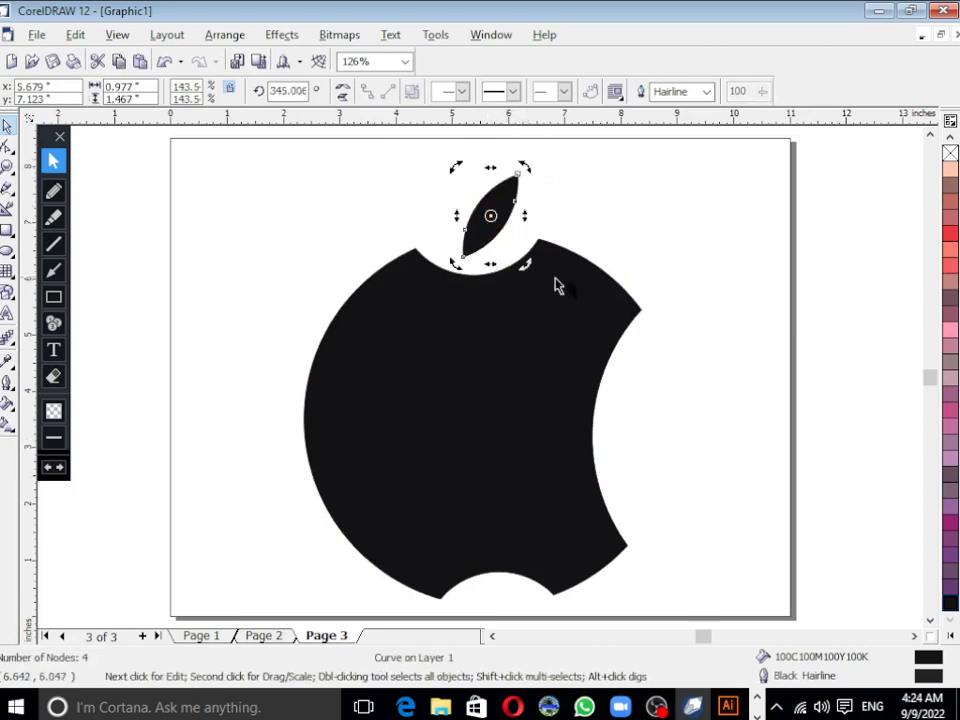
# Step: Deselect the leaf and check the assembled logo in a full-screen preview
pyautogui.click(700, 295)
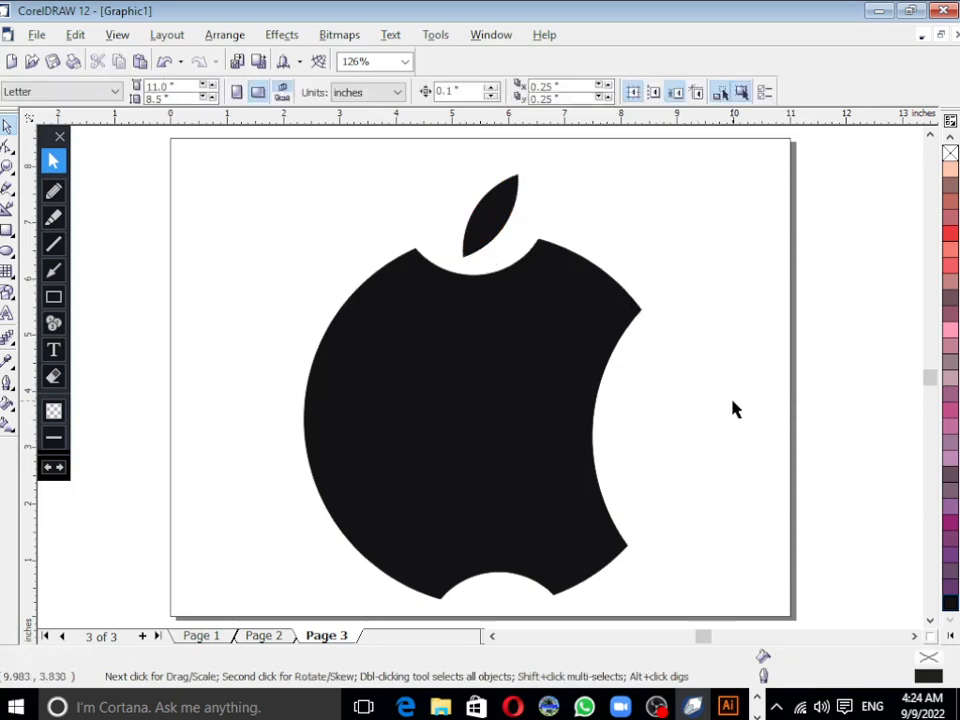
pyautogui.press('F9')
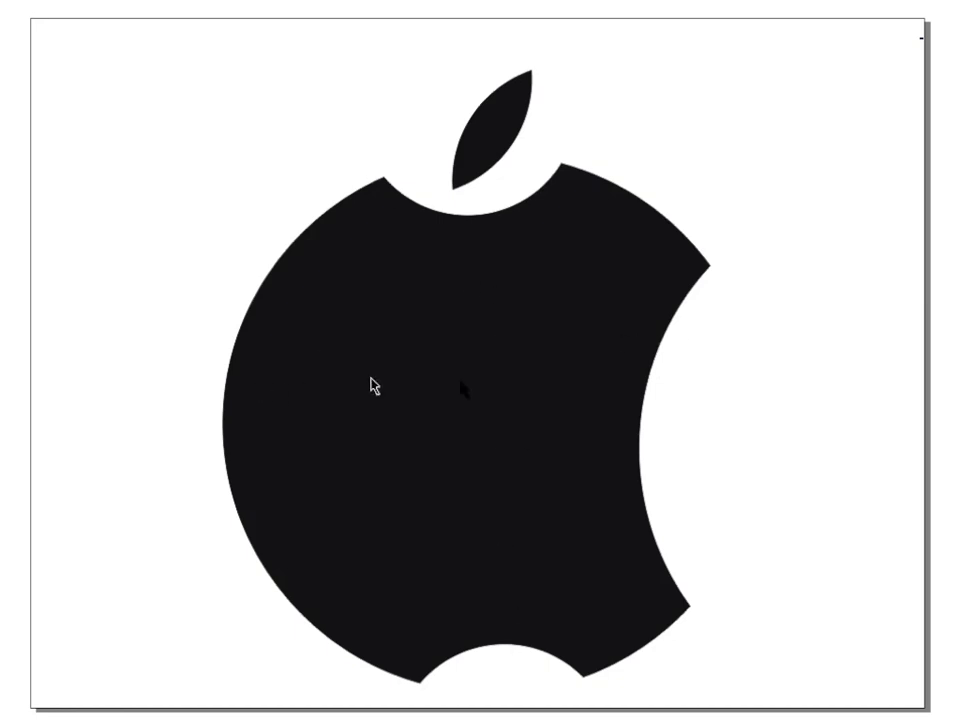
pyautogui.press('F9')
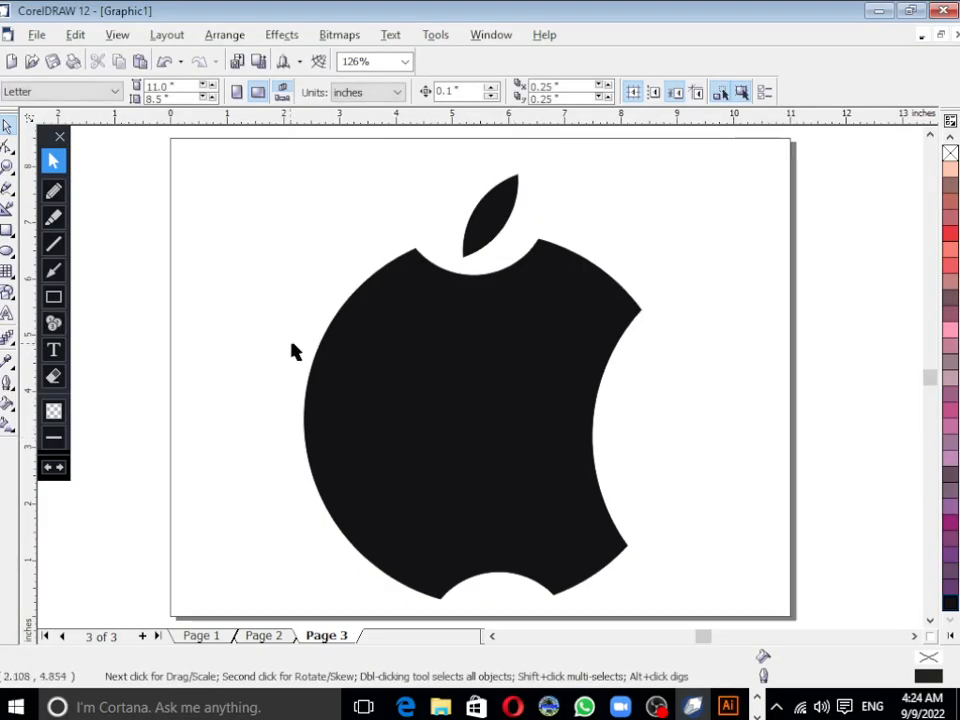
# Step: Move the node midway along the apple body's left edge inward to about 2.75, 3.75 inches with the Shape tool
pyautogui.click(388, 358)
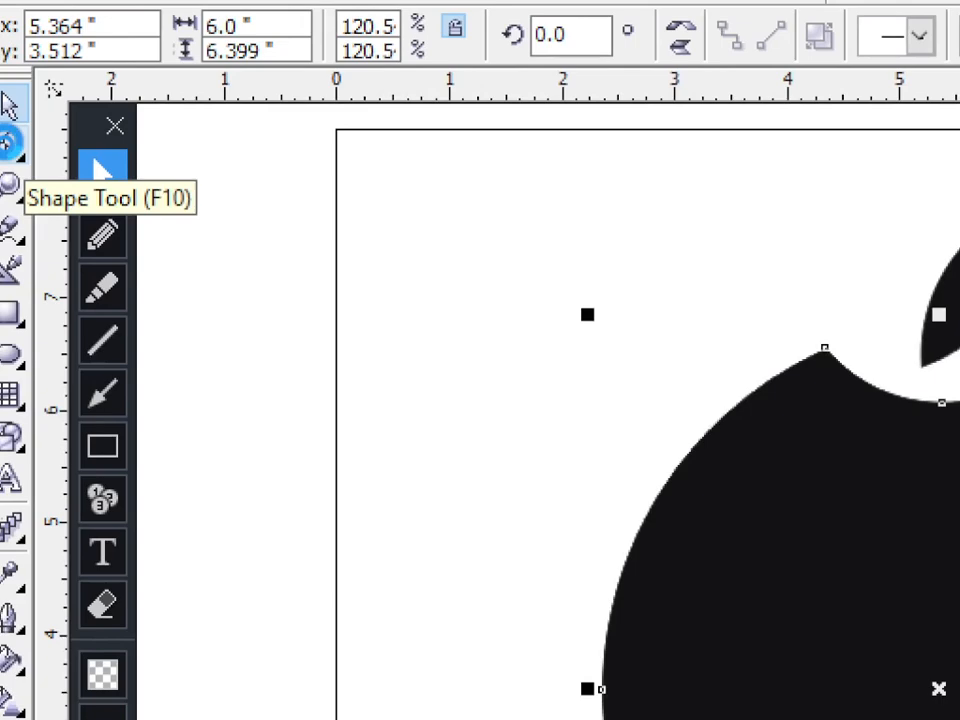
pyautogui.click(14, 146)
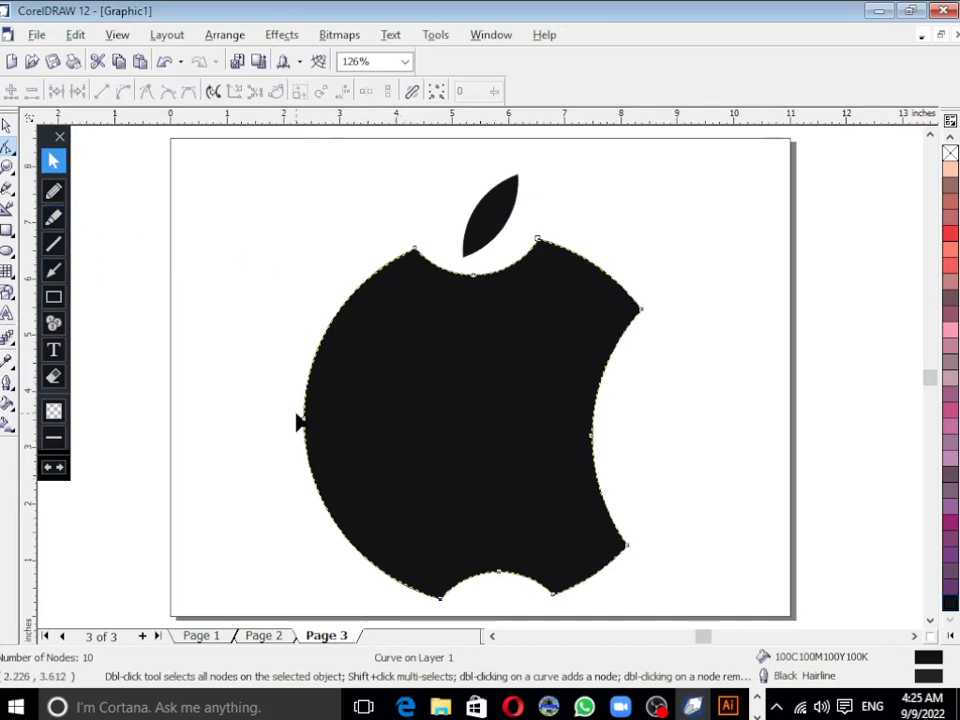
pyautogui.press('F2')
pyautogui.moveTo(270, 394); pyautogui.dragTo(343, 446)
pyautogui.click(465, 385)
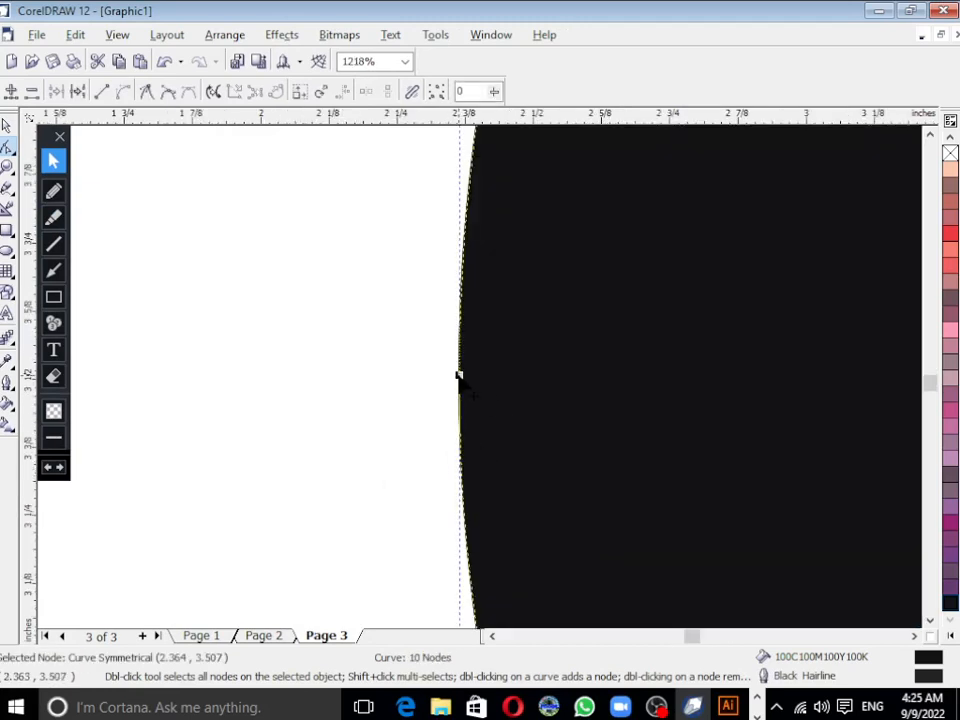
pyautogui.press('F3')
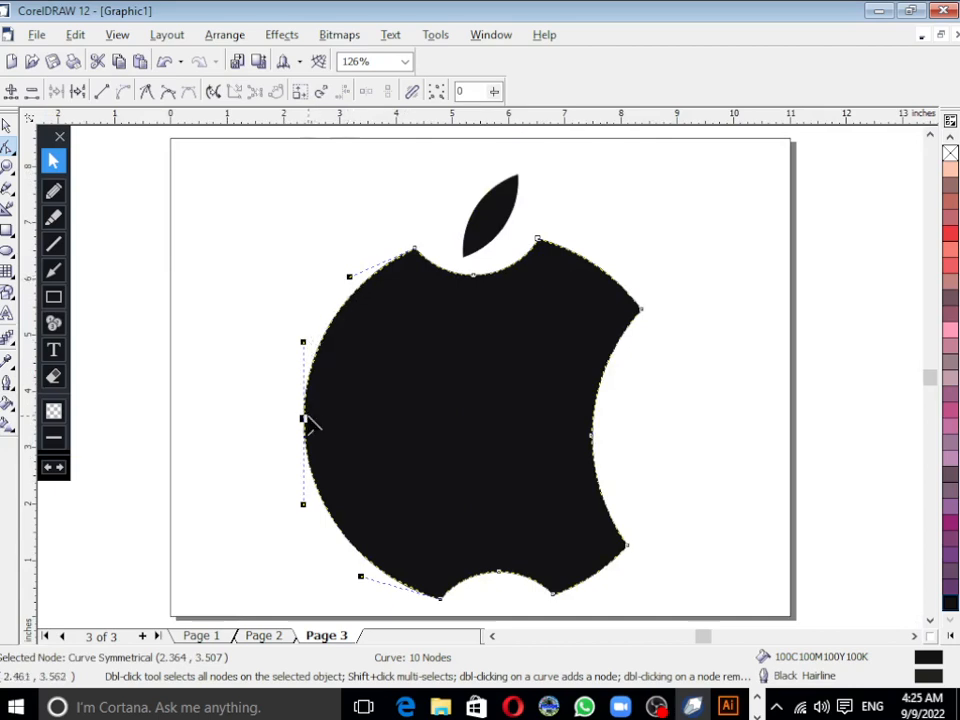
pyautogui.moveTo(303, 418); pyautogui.dragTo(326, 414)
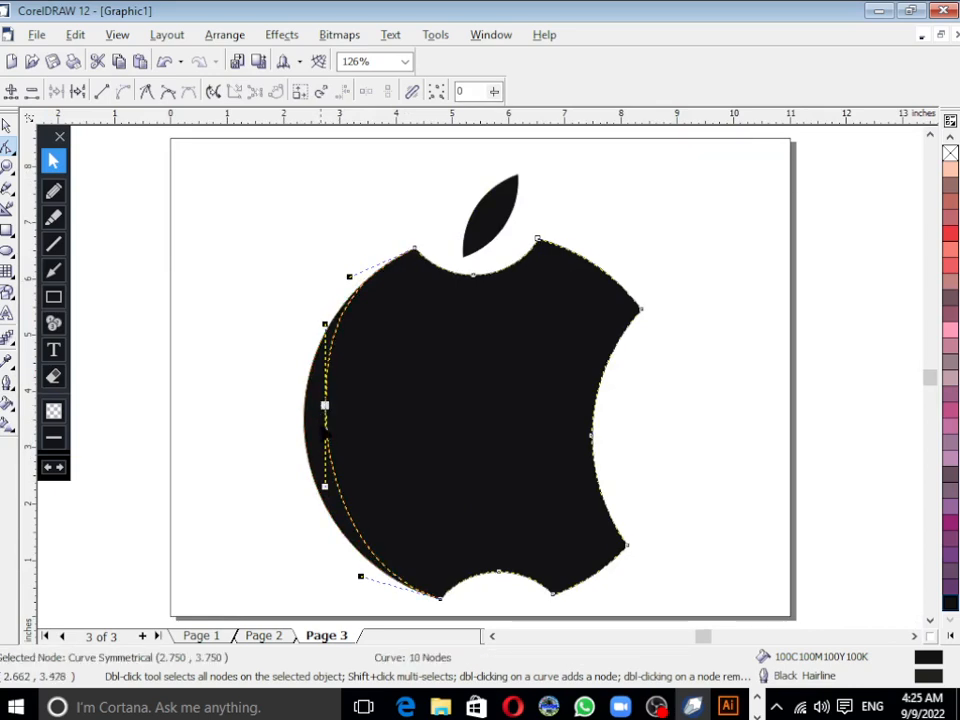
# Step: Try reshaping the apple body's left edge by pulling the moved node's lower curve handle outward
pyautogui.scroll(1, 324, 432)
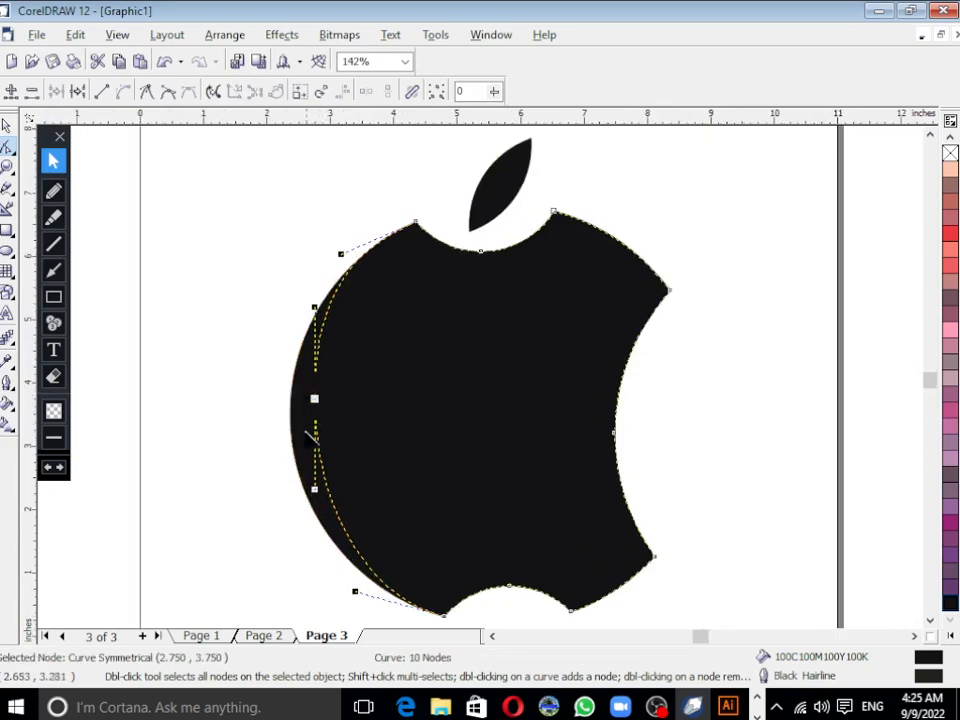
pyautogui.moveTo(315, 489); pyautogui.dragTo(300, 494)
pyautogui.click(295, 485)
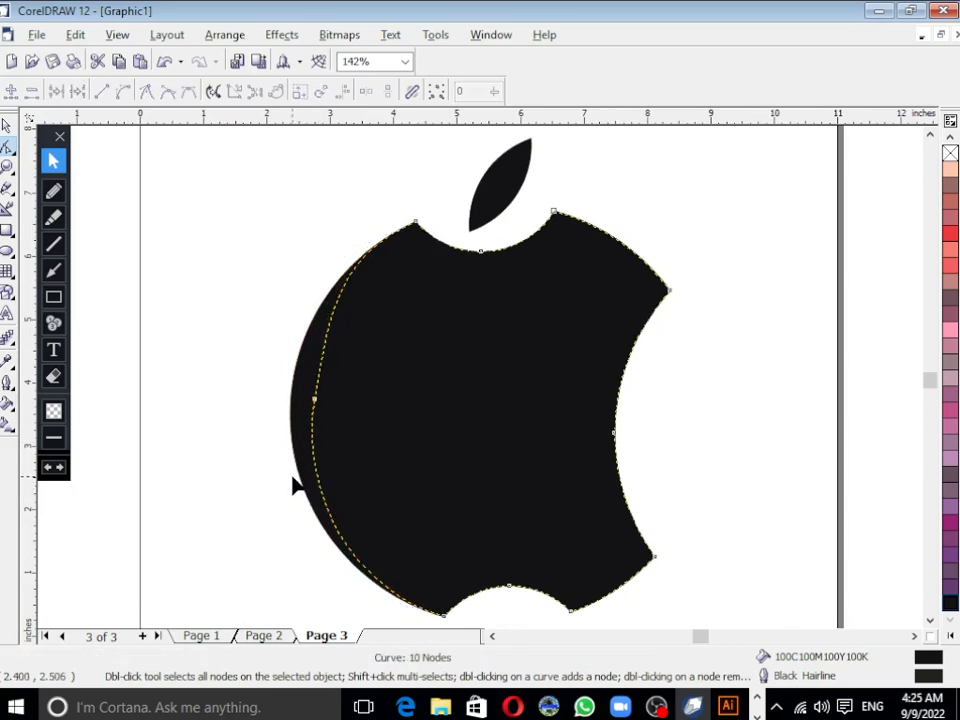
pyautogui.click(324, 463)
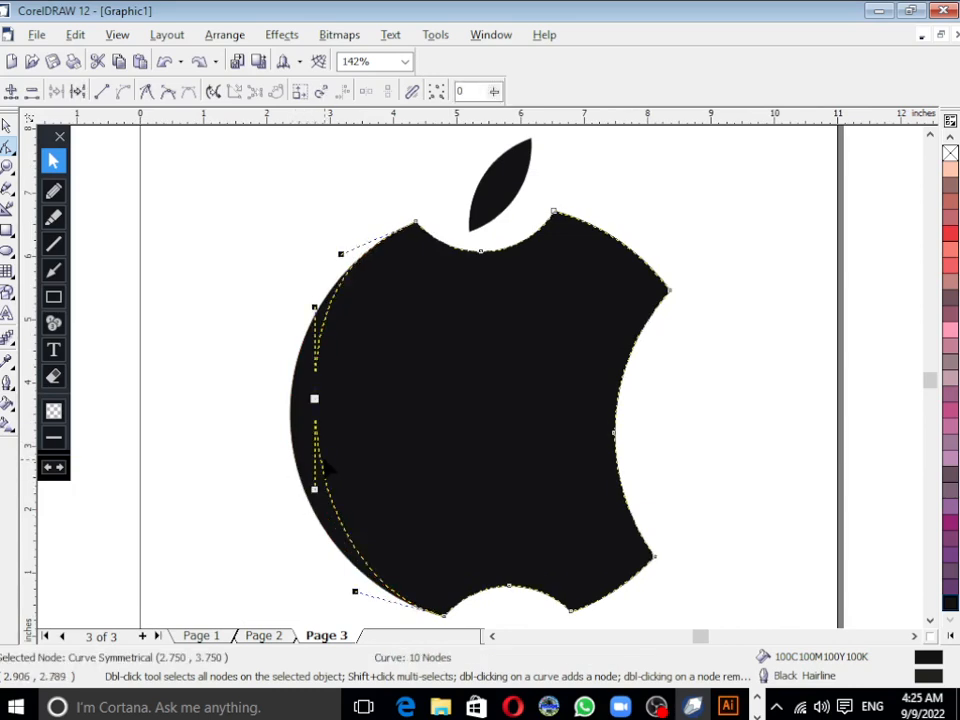
pyautogui.click(6, 130)
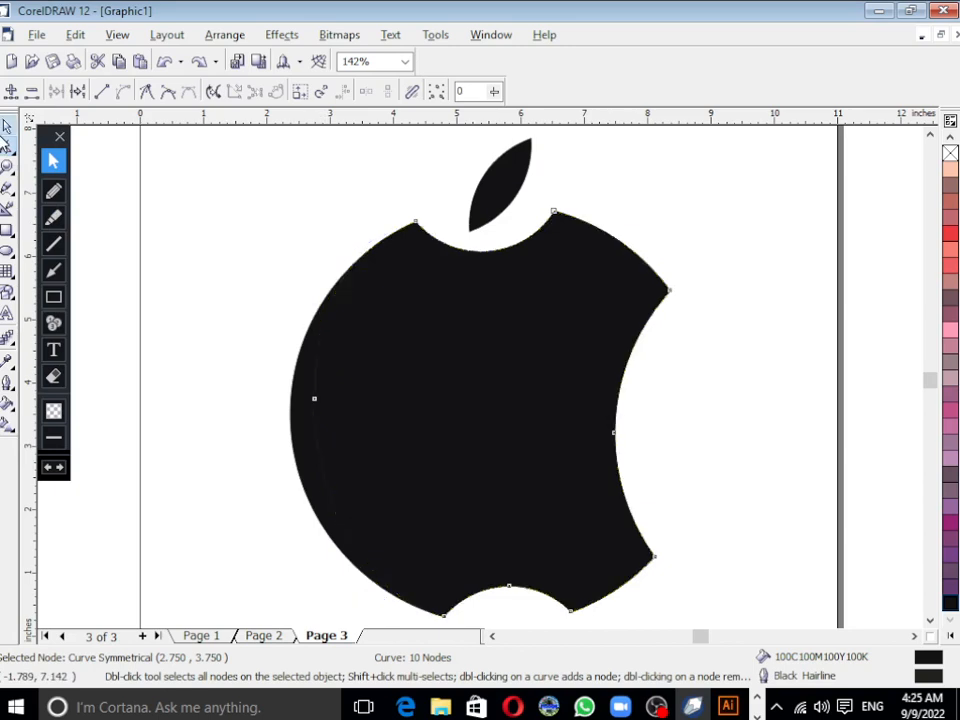
# Step: Undo the node move on the apple body's left edge and reselect the body
pyautogui.click(191, 472)
pyautogui.click(348, 448)
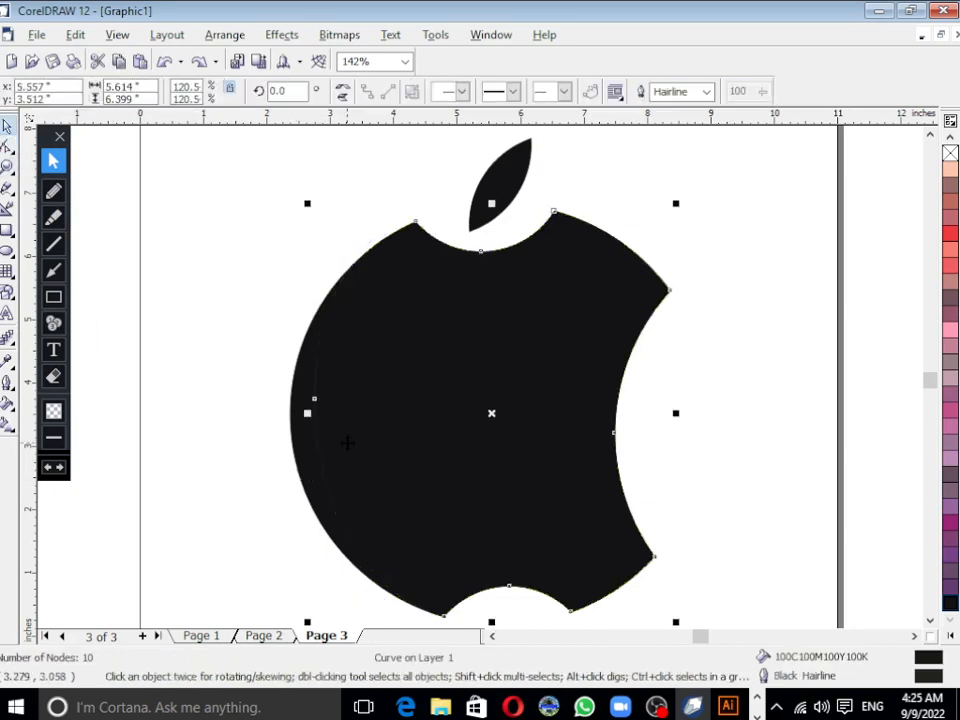
pyautogui.press('Escape')
pyautogui.click(435, 449)
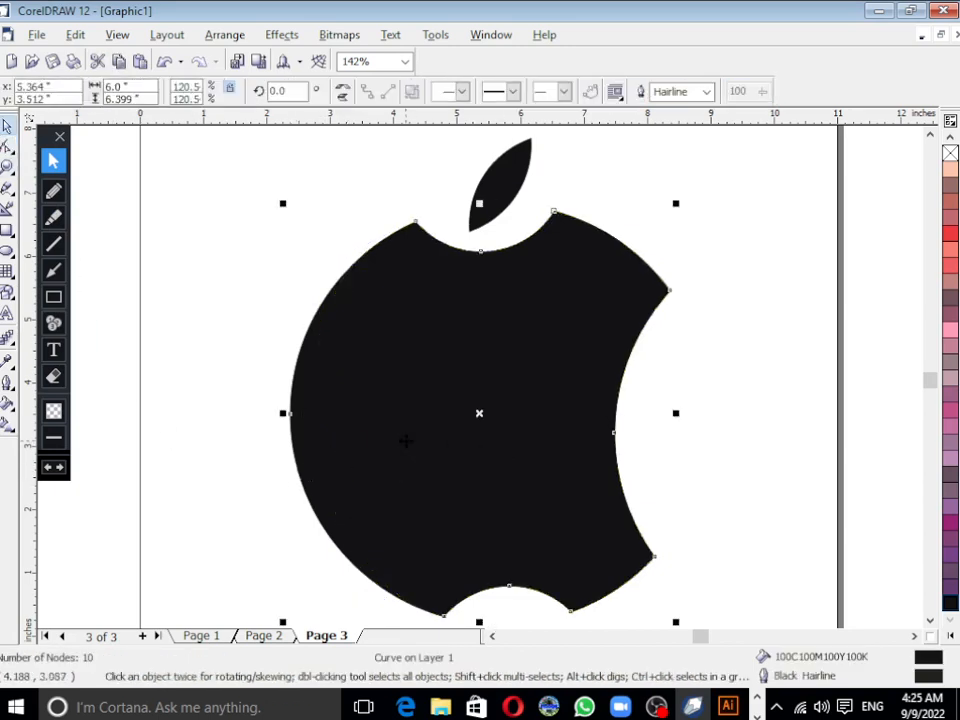
# Step: Move the node midway along the apple body's left edge slightly inward to about 2.5, 3.5 inches with the Shape tool
pyautogui.click(7, 147)
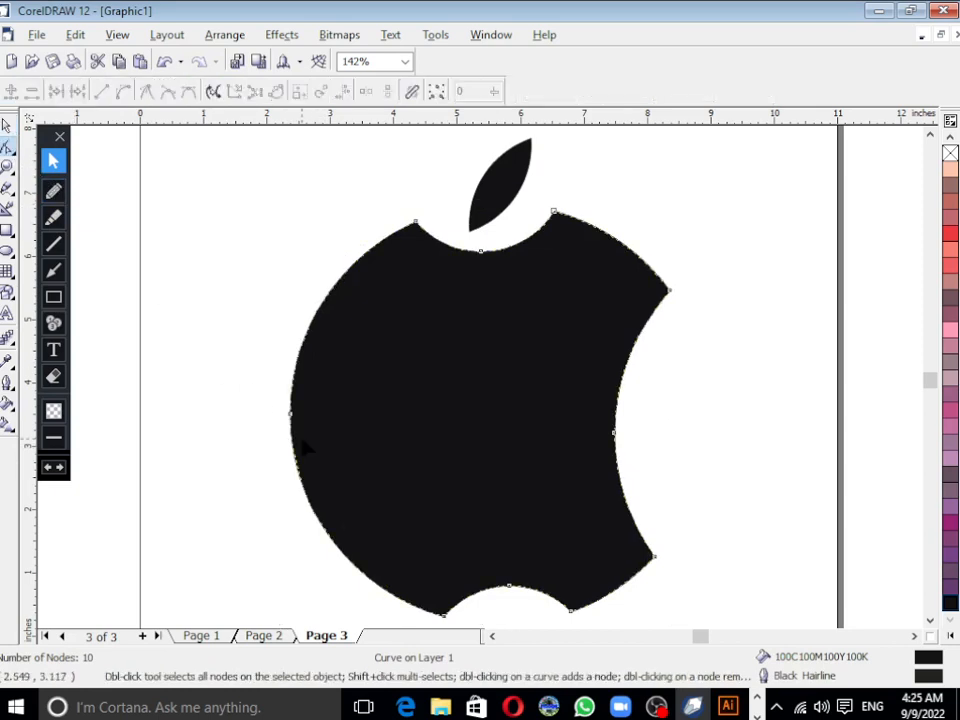
pyautogui.click(290, 413)
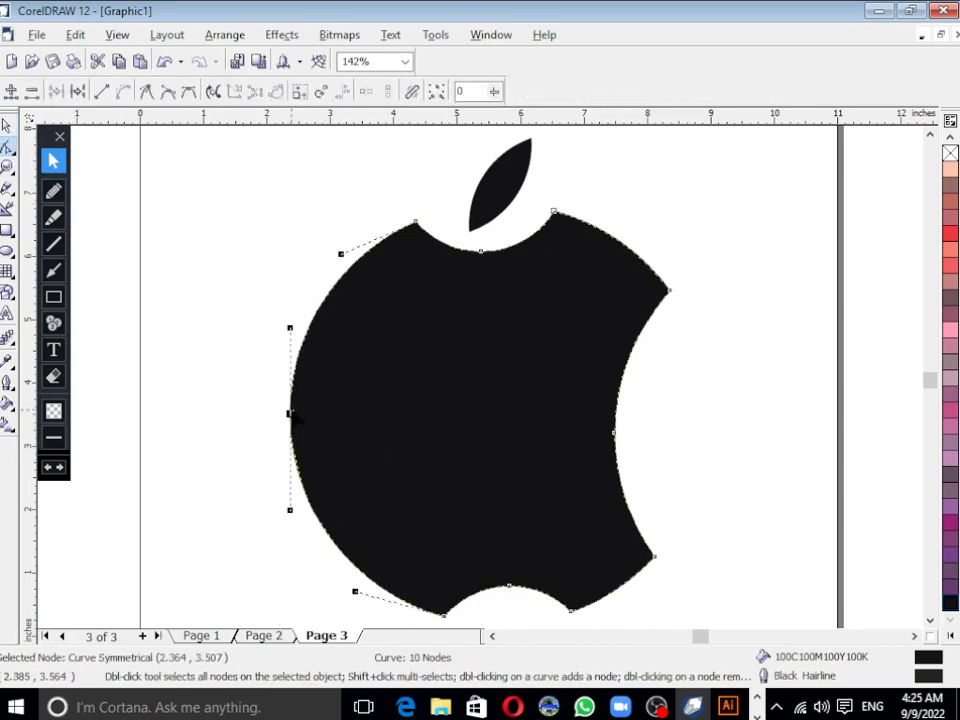
pyautogui.moveTo(291, 410); pyautogui.dragTo(296, 411)
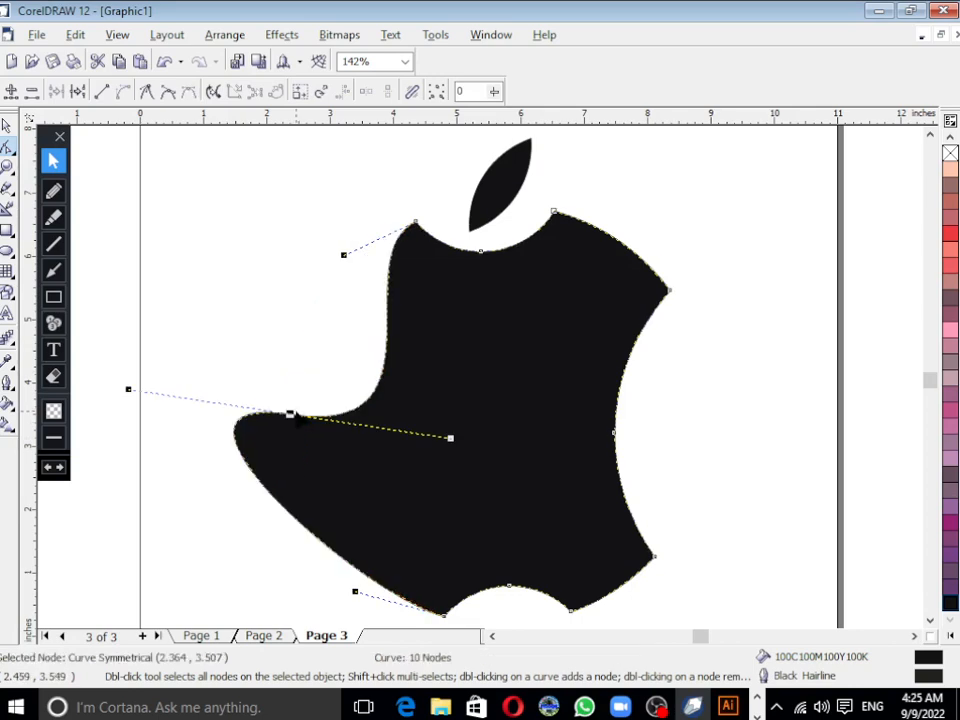
pyautogui.hotkey('ctrl', 'z')
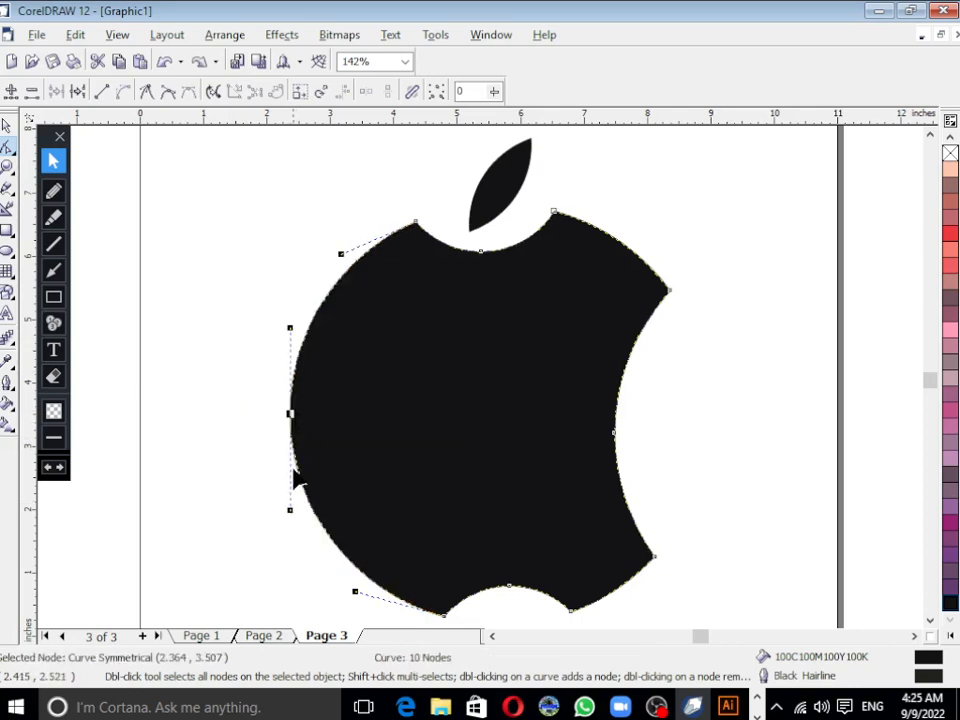
pyautogui.moveTo(291, 412); pyautogui.dragTo(299, 411)
pyautogui.click(231, 499)
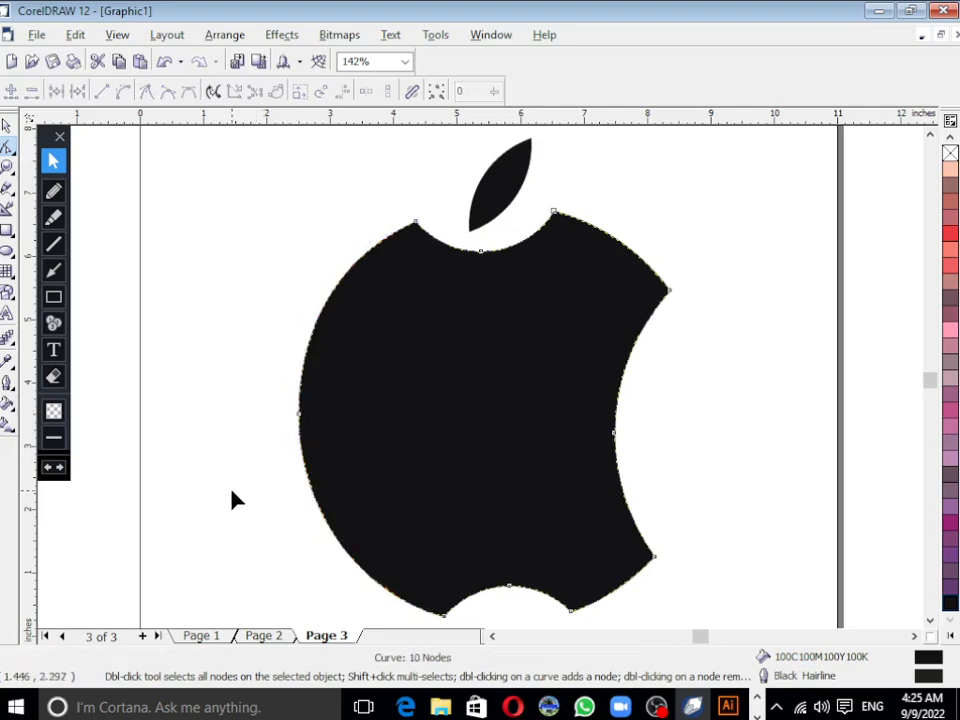